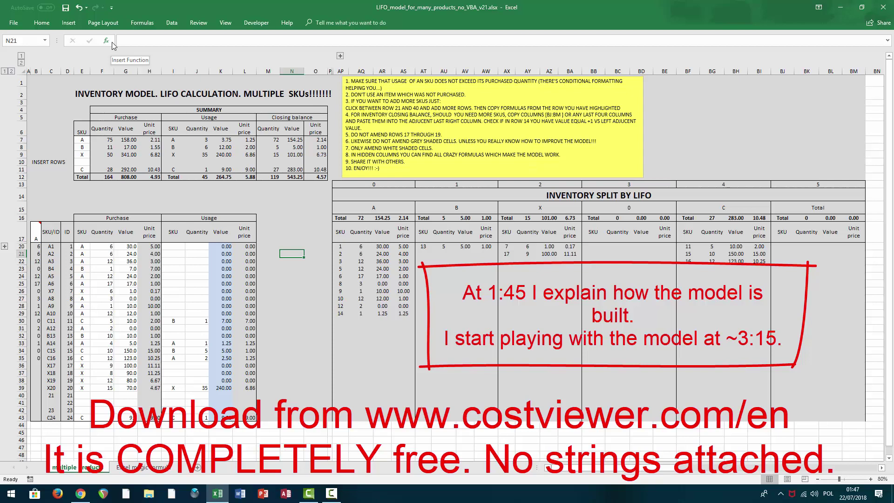
Step: Download the Excel LIFO model from costviewer.com in English, then go to its Tutorials page
{"action": "key", "text": "alt+Tab"}
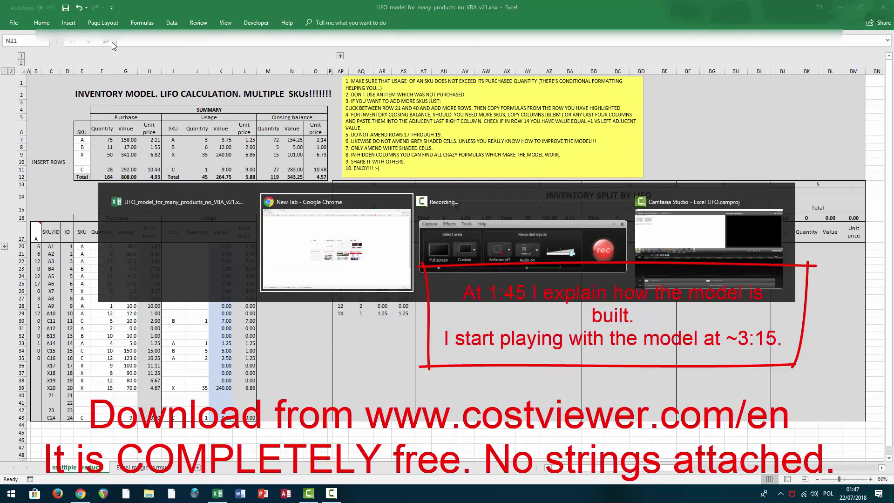
{"action": "type", "text": "cos"}
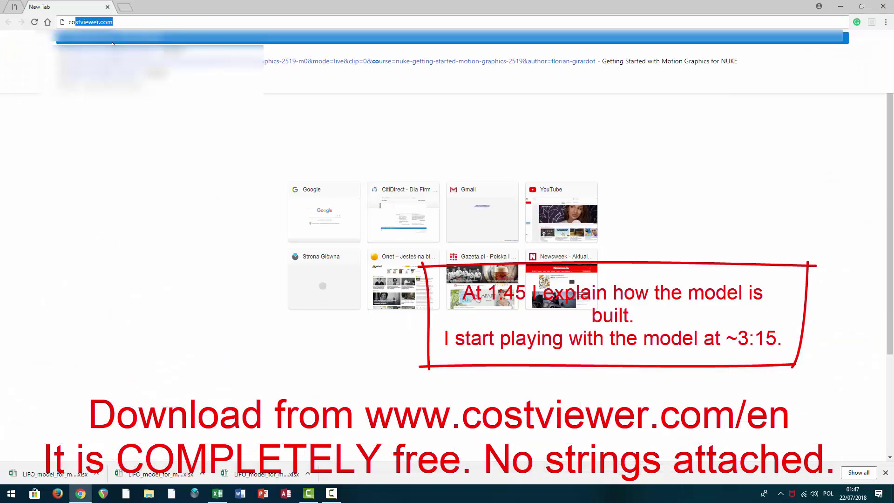
{"action": "type", "text": "t"}
{"action": "key", "text": "Return"}
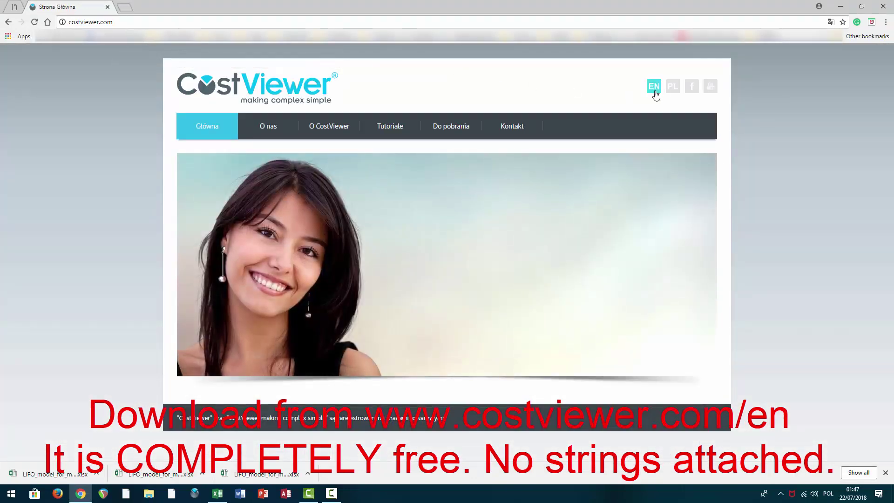
{"action": "left_click", "coordinate": [654, 89]}
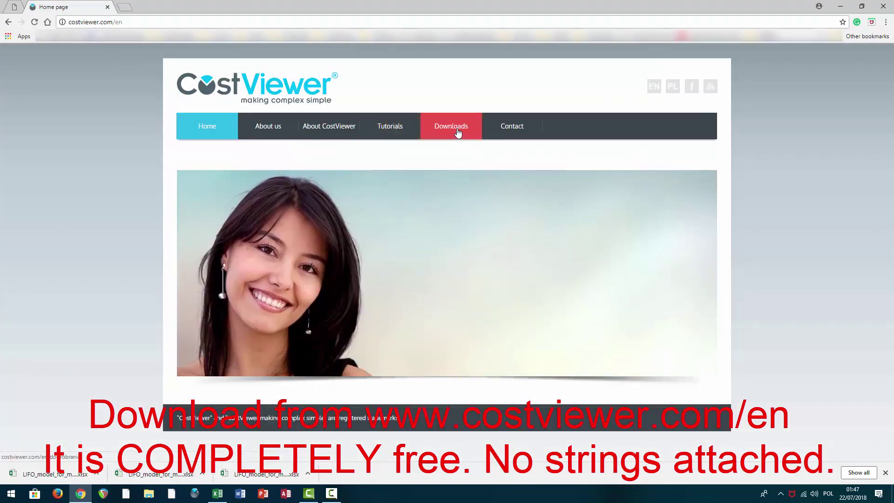
{"action": "left_click", "coordinate": [454, 131]}
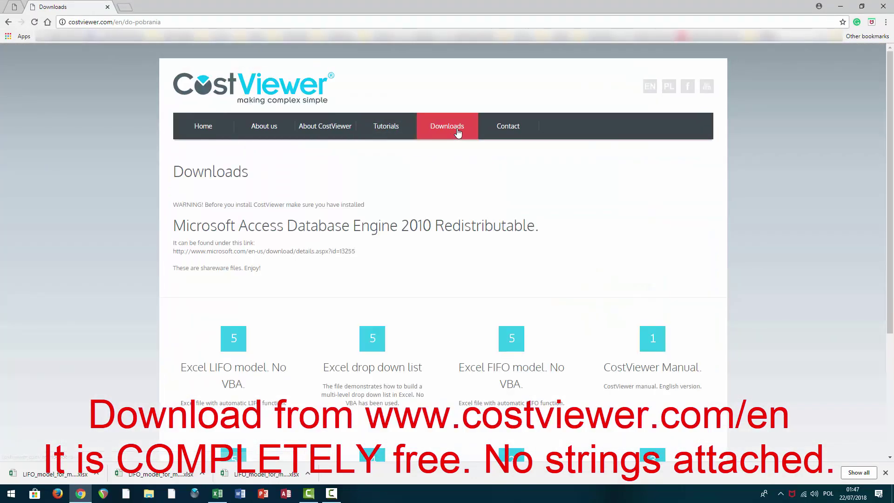
{"action": "left_click", "coordinate": [227, 344]}
{"action": "left_click", "coordinate": [385, 135]}
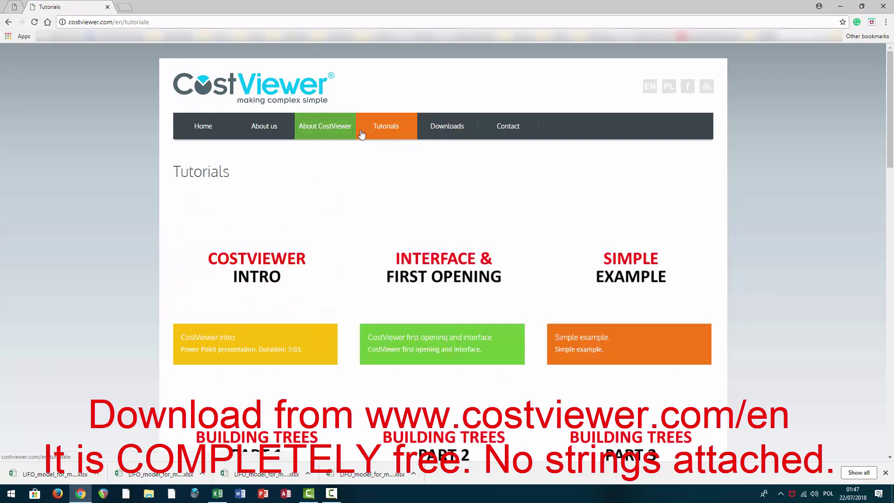
Step: Scroll through the CostViewer tutorials and switch back to the LIFO workbook in Excel
{"action": "scroll", "coordinate": [487, 258], "scroll_direction": "down", "scroll_amount": 2}
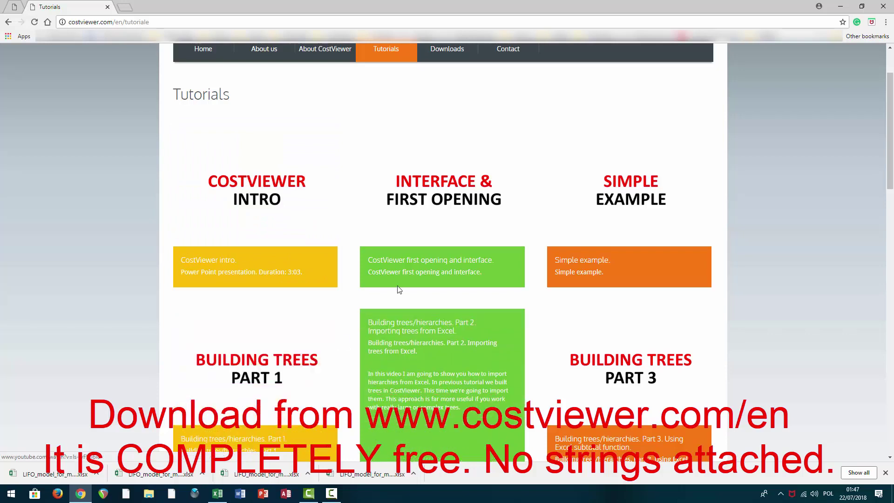
{"action": "key", "text": "alt+Tab"}
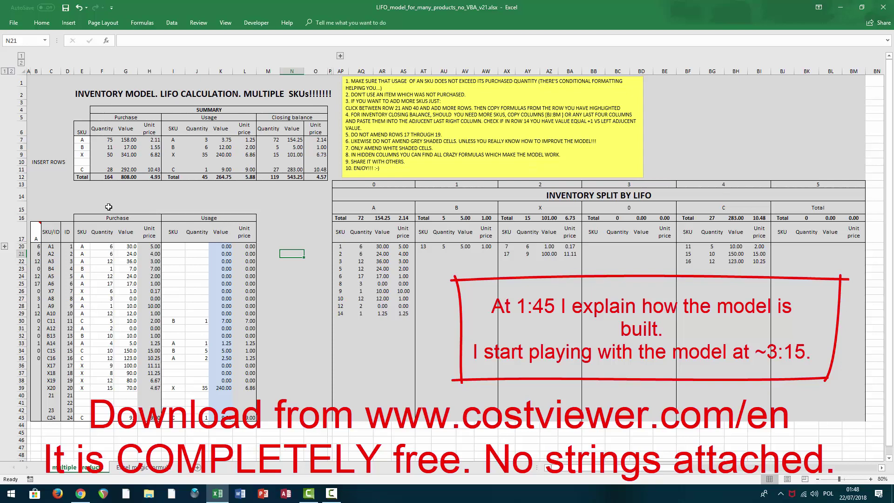
{"action": "left_click_drag", "start_coordinate": [81, 217], "coordinate": [140, 402]}
{"action": "left_click", "coordinate": [125, 403]}
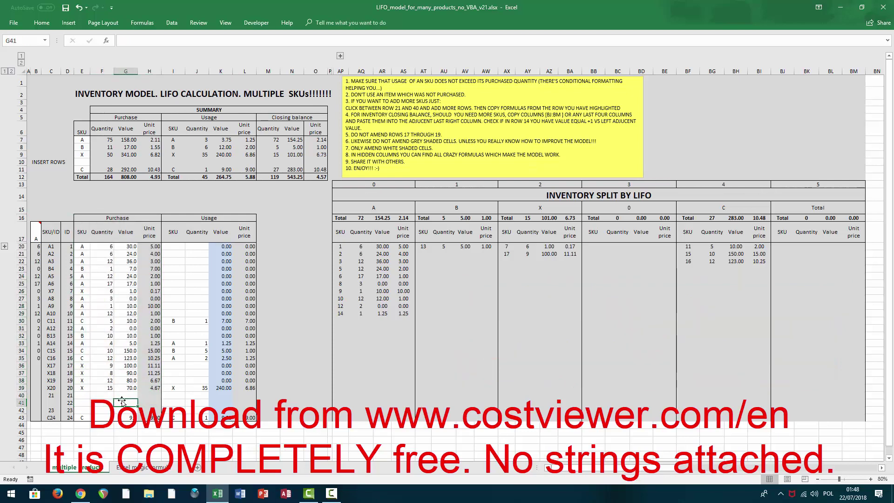
{"action": "left_click", "coordinate": [20, 395]}
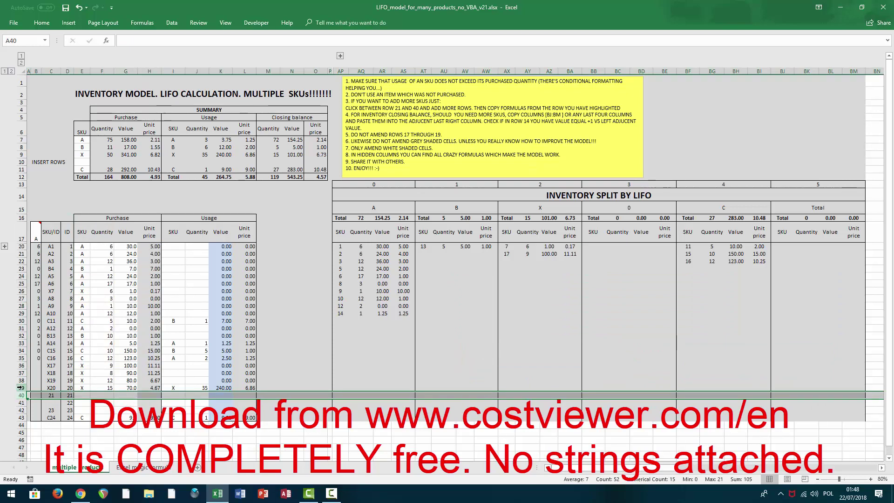
{"action": "left_click", "coordinate": [20, 388]}
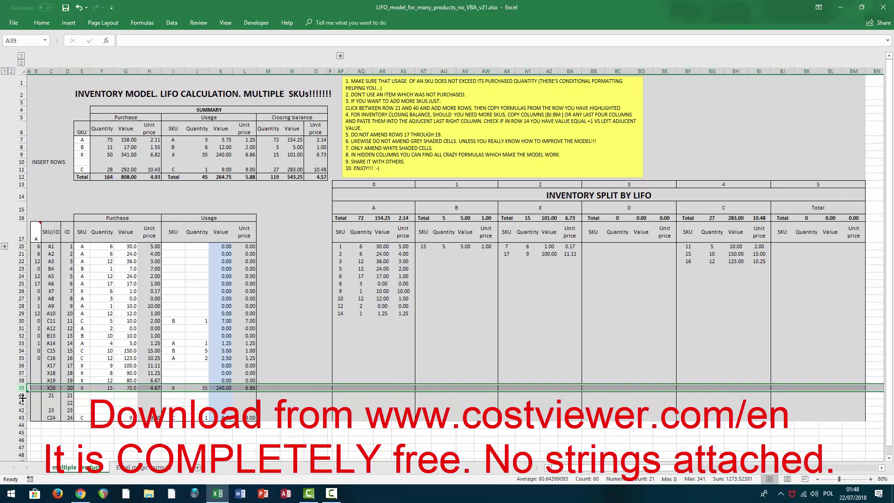
{"action": "left_click_drag", "start_coordinate": [21, 395], "coordinate": [23, 426]}
{"action": "left_click", "coordinate": [81, 341]}
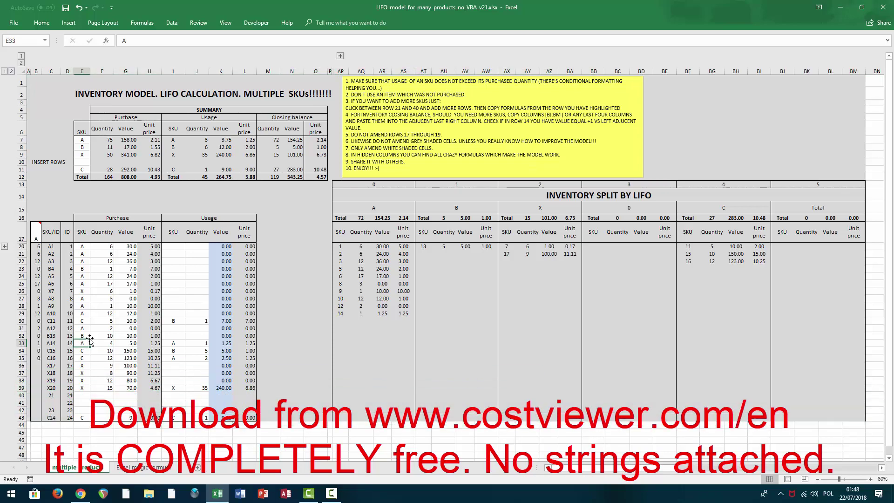
{"action": "left_click", "coordinate": [175, 217]}
{"action": "left_click_drag", "start_coordinate": [175, 217], "coordinate": [247, 417]}
{"action": "left_click", "coordinate": [178, 306]}
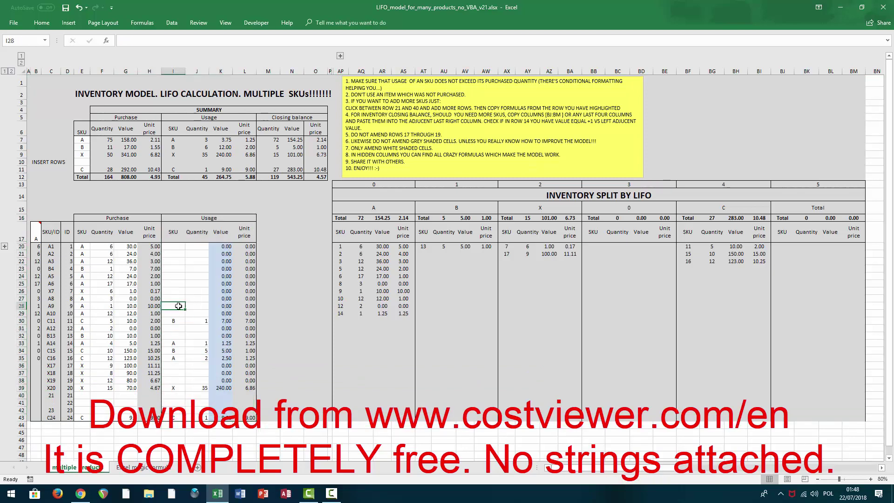
{"action": "left_click_drag", "start_coordinate": [375, 184], "coordinate": [675, 354]}
{"action": "left_click", "coordinate": [391, 291]}
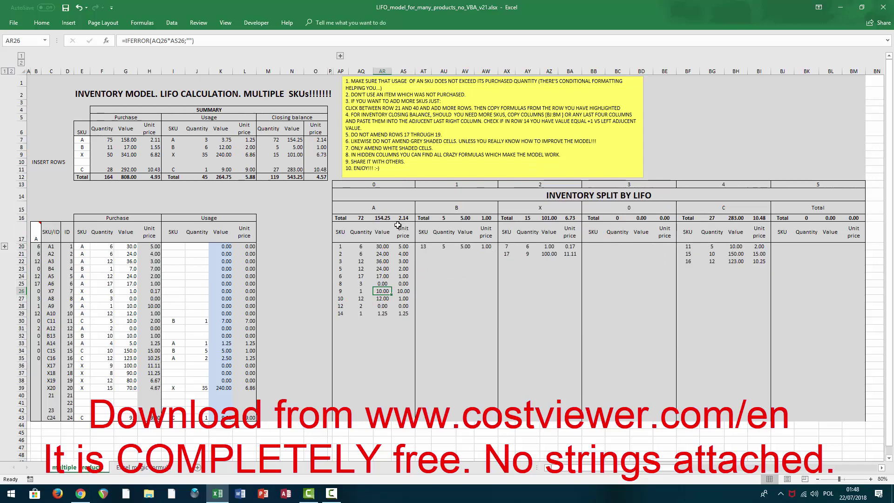
{"action": "left_click_drag", "start_coordinate": [70, 102], "coordinate": [306, 181]}
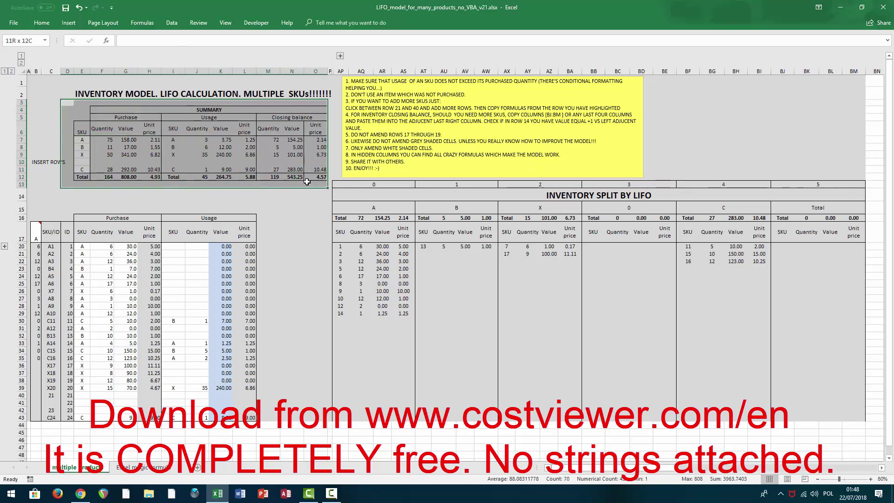
{"action": "left_click", "coordinate": [196, 148]}
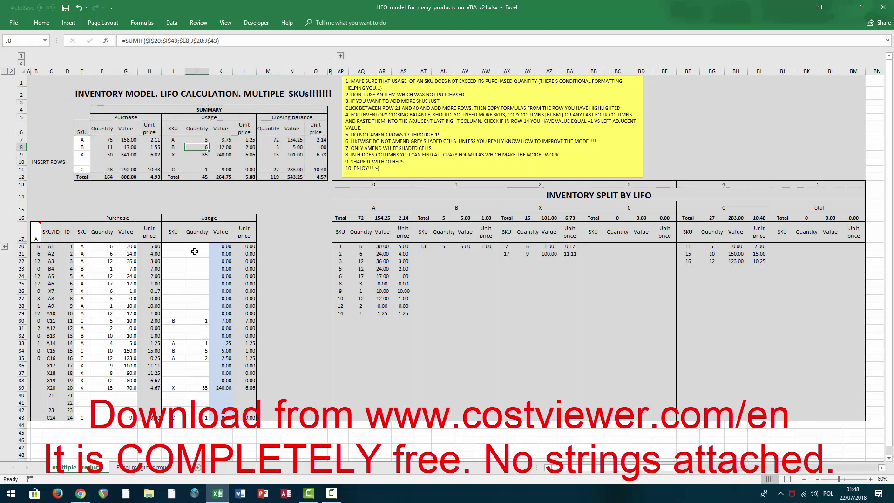
{"action": "left_click_drag", "start_coordinate": [60, 208], "coordinate": [253, 431]}
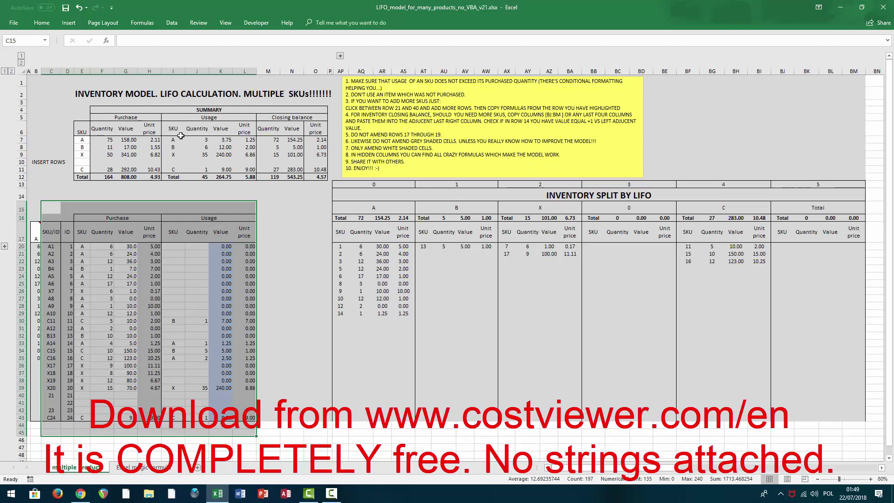
{"action": "left_click", "coordinate": [81, 161]}
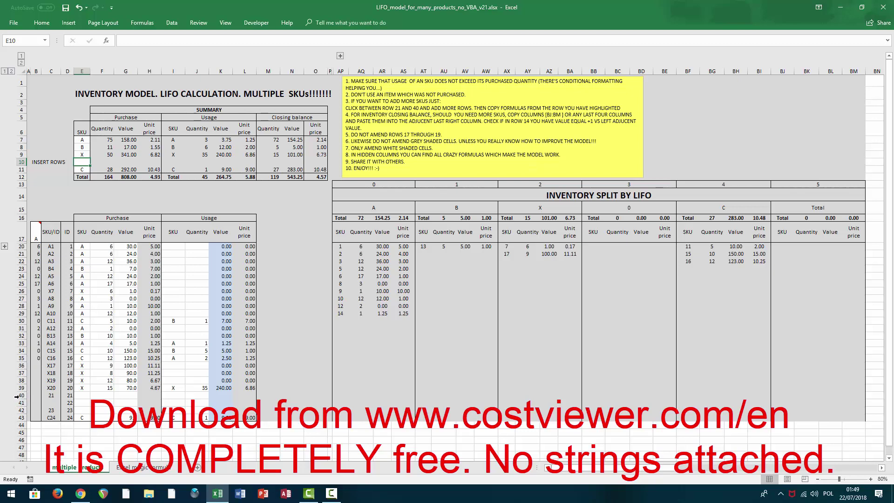
{"action": "left_click", "coordinate": [21, 161]}
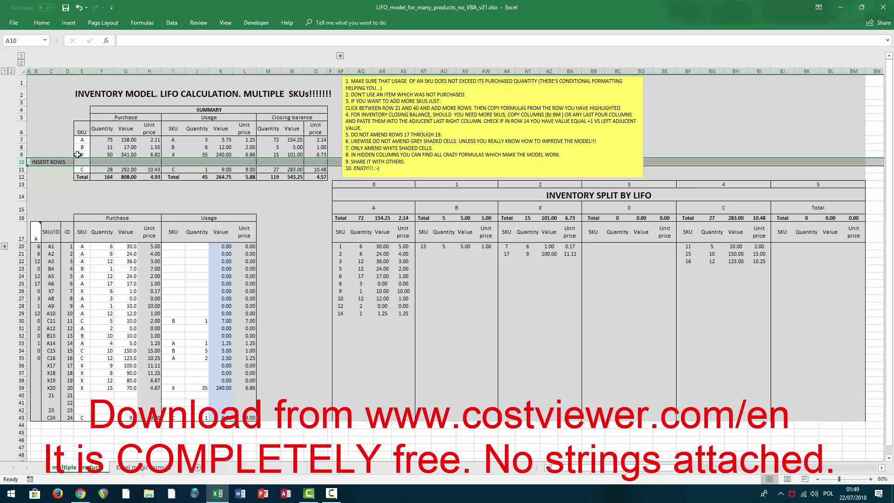
{"action": "left_click", "coordinate": [21, 154]}
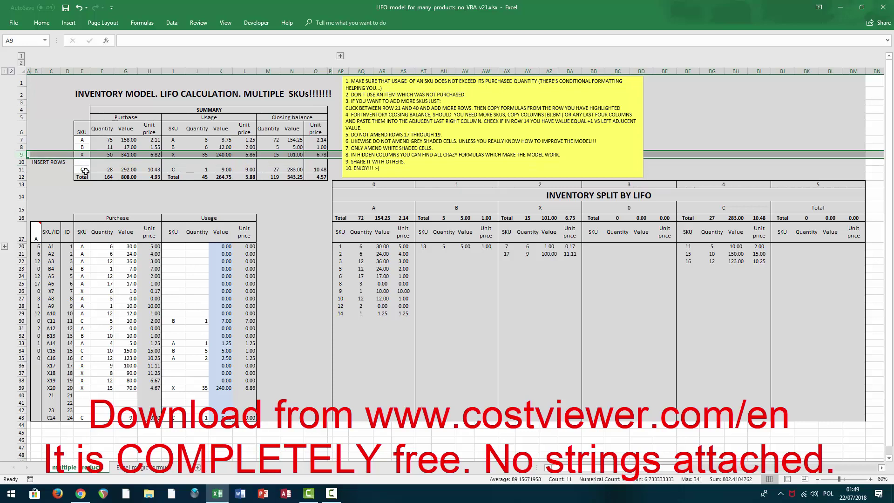
{"action": "left_click_drag", "start_coordinate": [21, 162], "coordinate": [21, 185]}
{"action": "left_click", "coordinate": [45, 142]}
{"action": "left_click", "coordinate": [86, 163]}
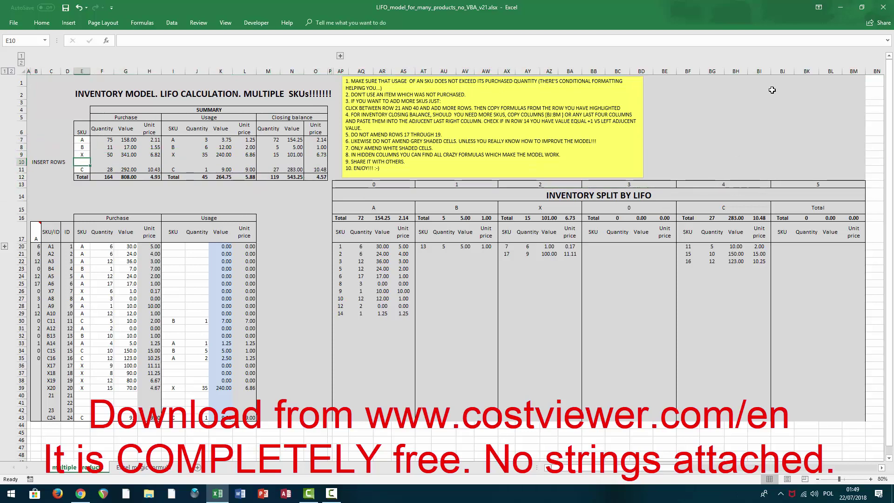
{"action": "left_click_drag", "start_coordinate": [782, 71], "coordinate": [851, 78]}
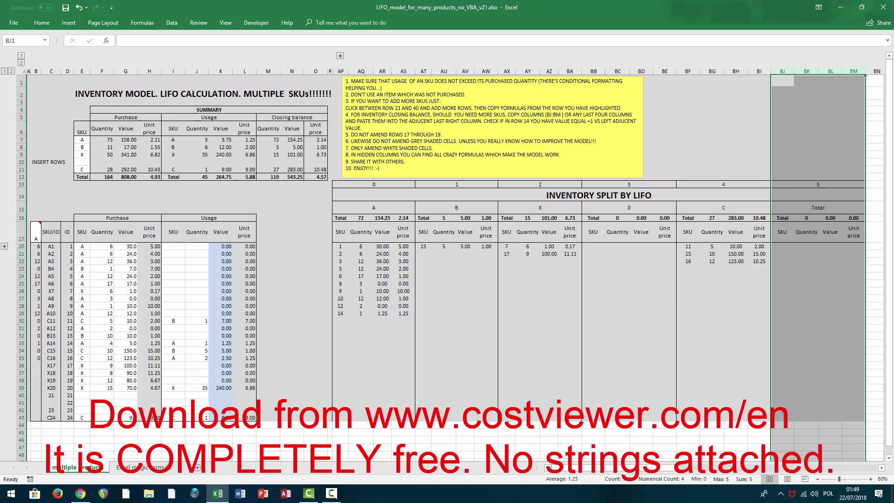
{"action": "left_click", "coordinate": [77, 248]}
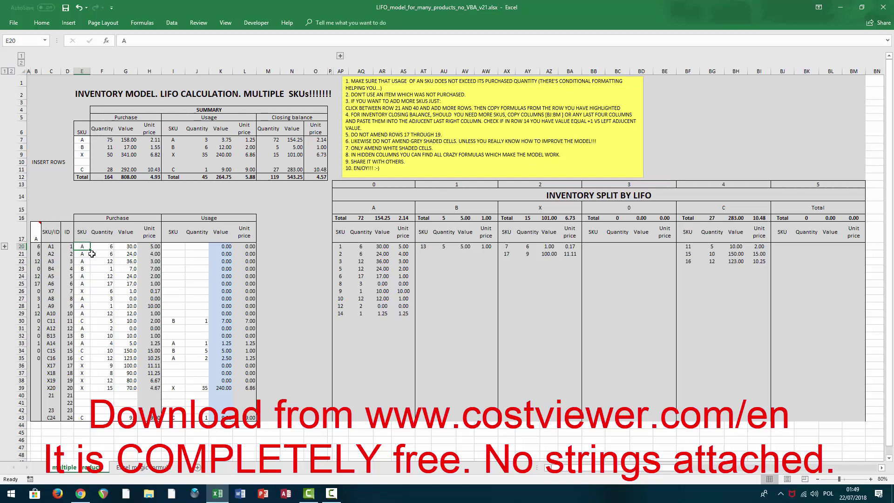
Step: Inspect the purchase unit price formulas in H20 and H21
{"action": "left_click", "coordinate": [19, 246]}
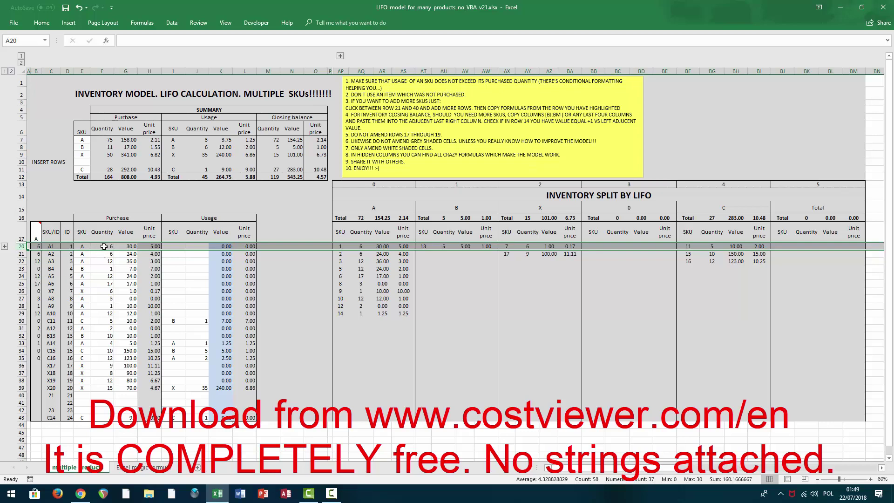
{"action": "left_click", "coordinate": [142, 247]}
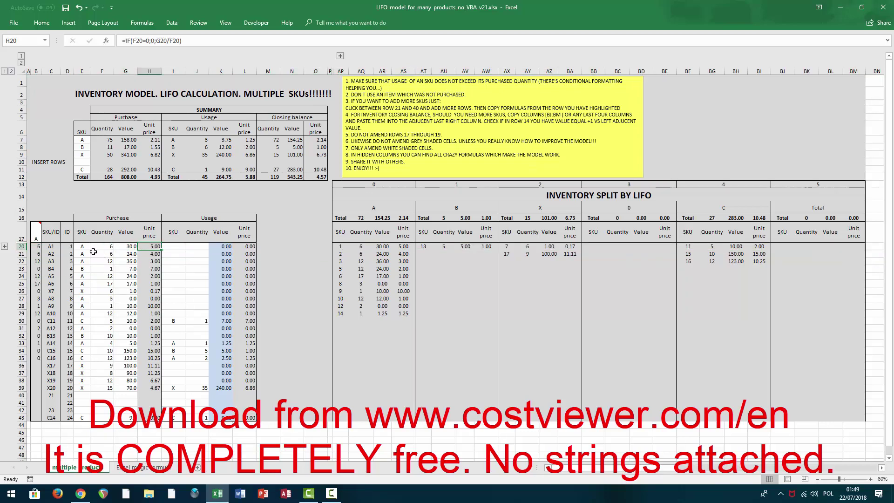
{"action": "left_click", "coordinate": [112, 253]}
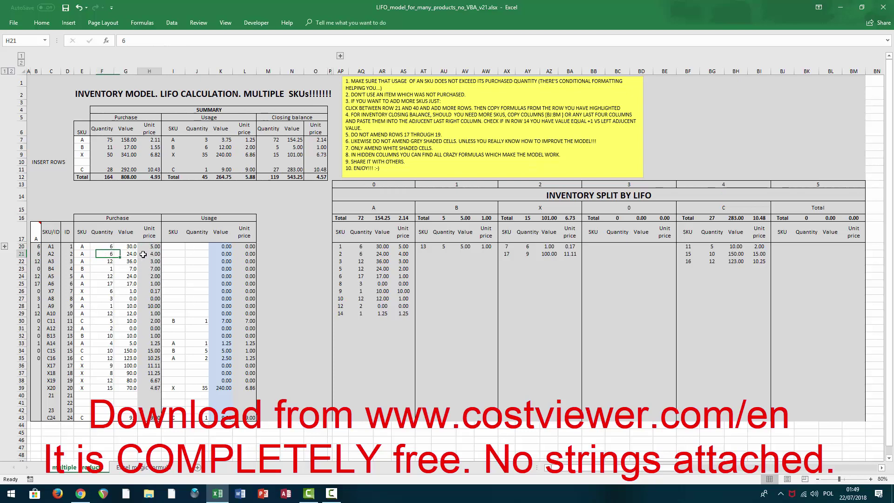
{"action": "left_click", "coordinate": [143, 254]}
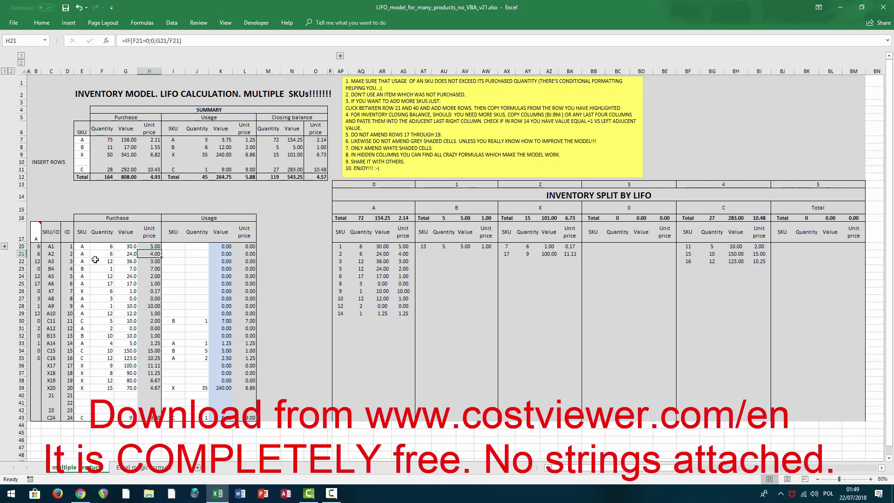
Step: Record SKU A in I24 with a usage quantity of 1
{"action": "left_click", "coordinate": [171, 275]}
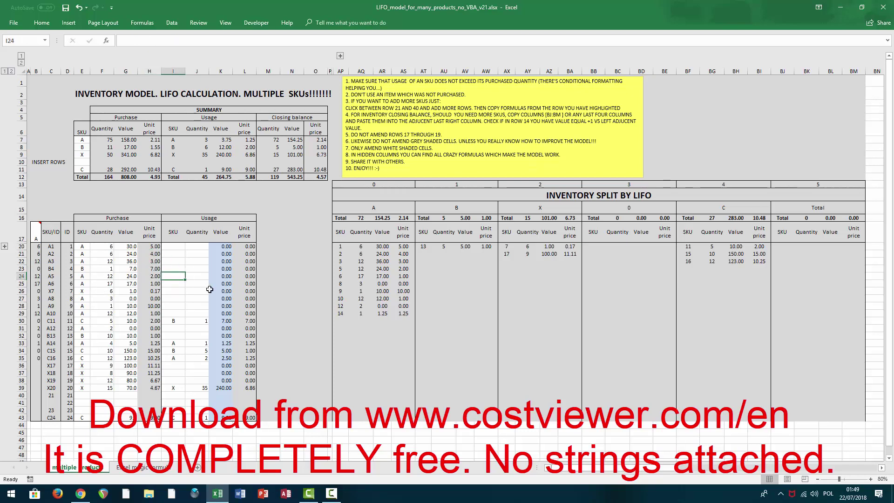
{"action": "type", "text": "A1"}
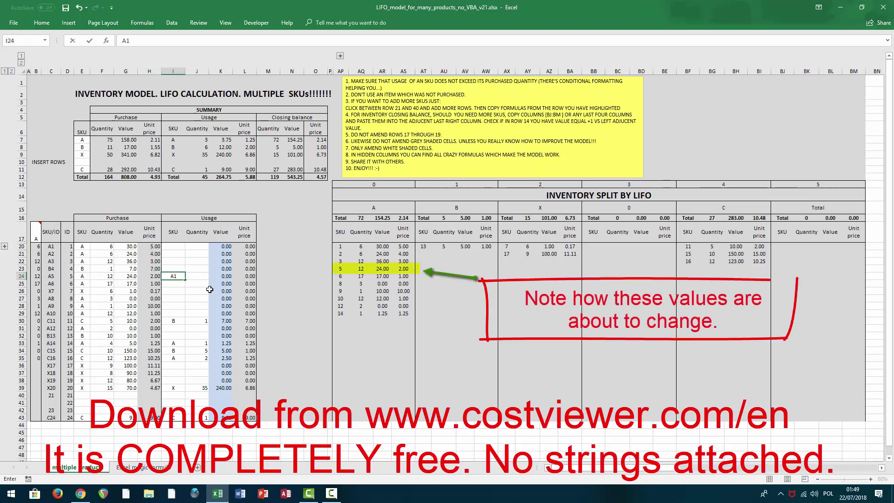
{"action": "key", "text": "BackSpace"}
{"action": "key", "text": "Tab"}
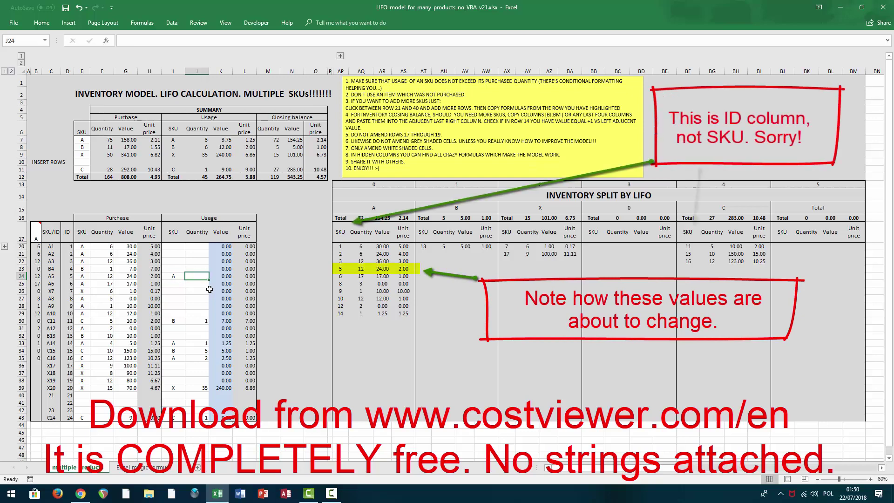
{"action": "type", "text": "1"}
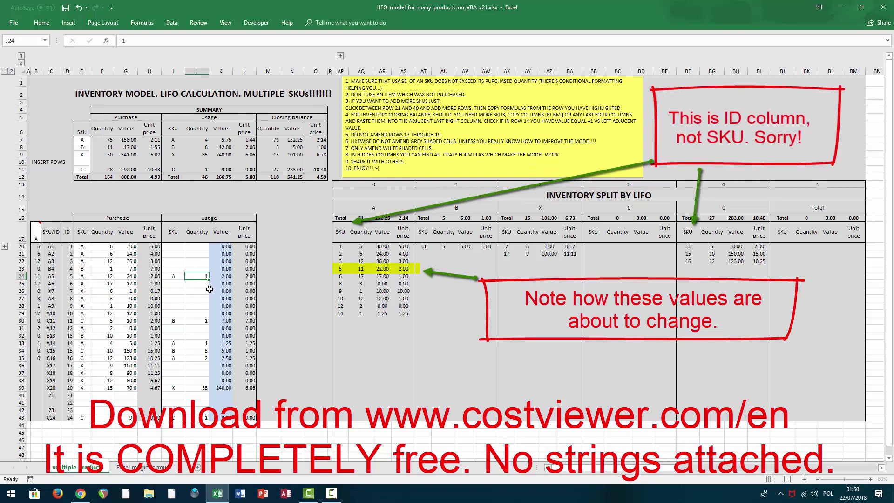
{"action": "key", "text": "Return"}
Step: Try row 24 usage quantities of 3 and 4 against the row 24 purchase figures
{"action": "left_click", "coordinate": [101, 277]}
{"action": "left_click_drag", "start_coordinate": [101, 277], "coordinate": [125, 277]}
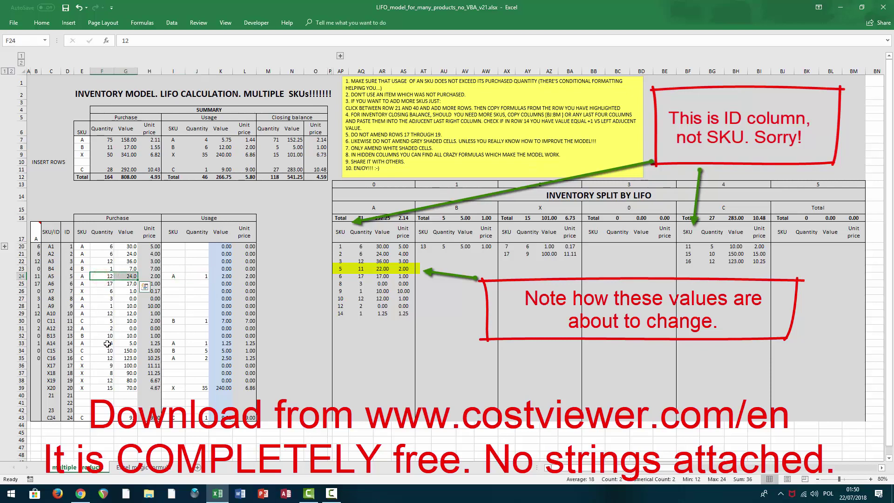
{"action": "left_click", "coordinate": [191, 278]}
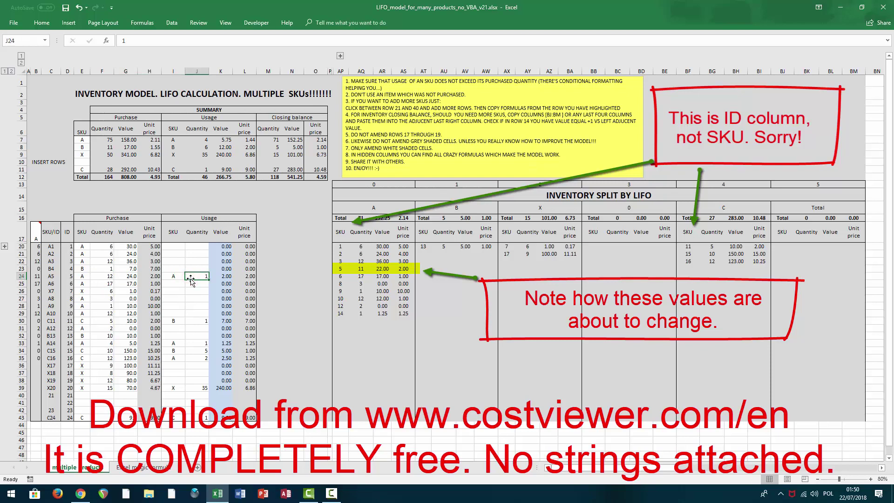
{"action": "type", "text": "3"}
{"action": "key", "text": "Return"}
{"action": "left_click", "coordinate": [190, 277]}
{"action": "type", "text": "4"}
{"action": "key", "text": "Return"}
{"action": "left_click", "coordinate": [191, 278]}
Step: Raise row 24 usage to 12 and examine the usage unit price and value formulas
{"action": "left_click", "coordinate": [250, 276]}
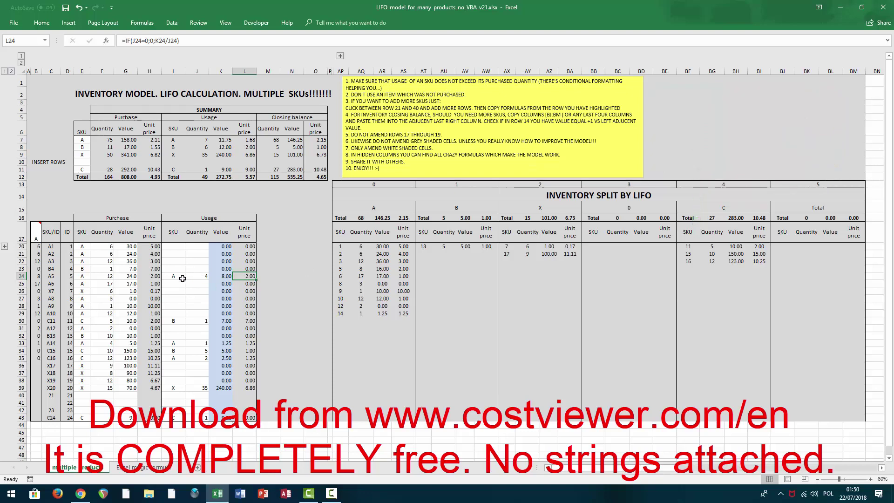
{"action": "left_click", "coordinate": [120, 277]}
{"action": "left_click", "coordinate": [197, 276]}
{"action": "type", "text": "12"}
{"action": "key", "text": "Return"}
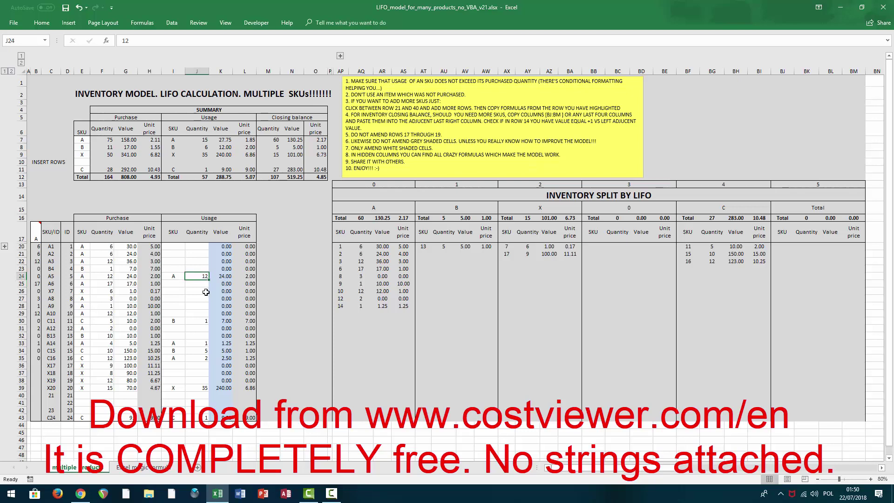
{"action": "left_click_drag", "start_coordinate": [103, 276], "coordinate": [125, 276]}
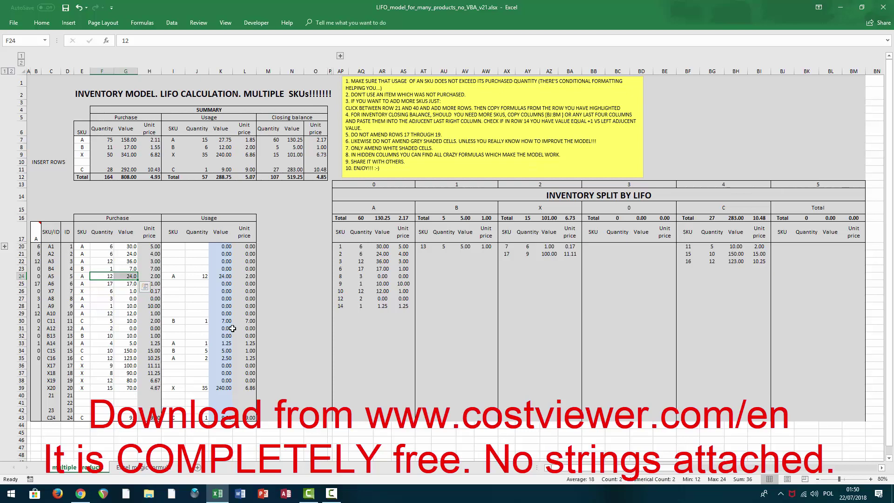
{"action": "left_click", "coordinate": [202, 276]}
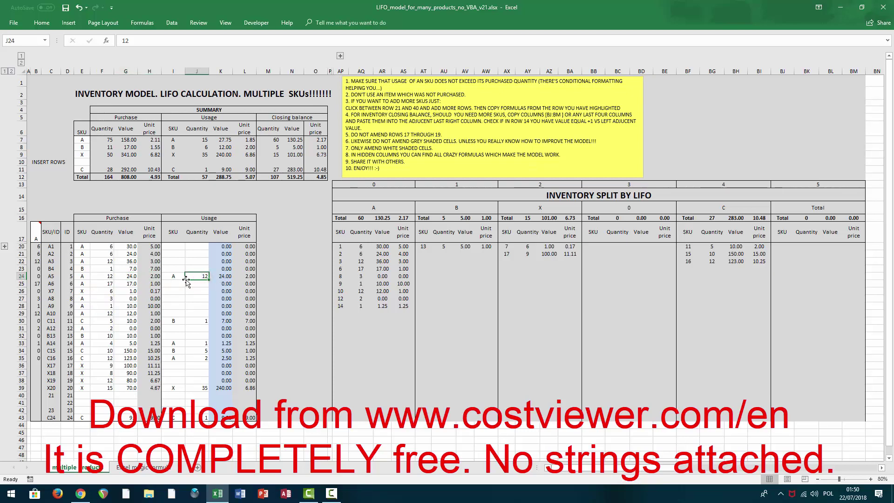
{"action": "left_click", "coordinate": [220, 276]}
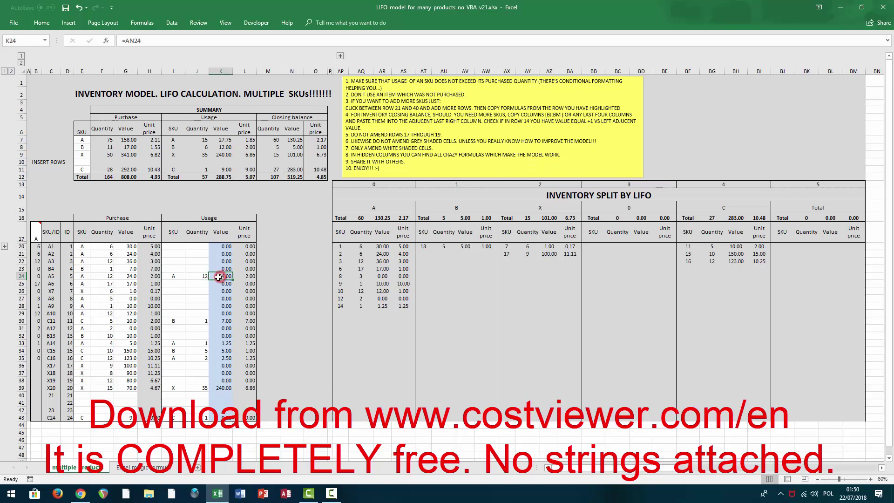
Step: Check the row 22 unit price formula, then set row 24 usage to 13
{"action": "left_click", "coordinate": [148, 262]}
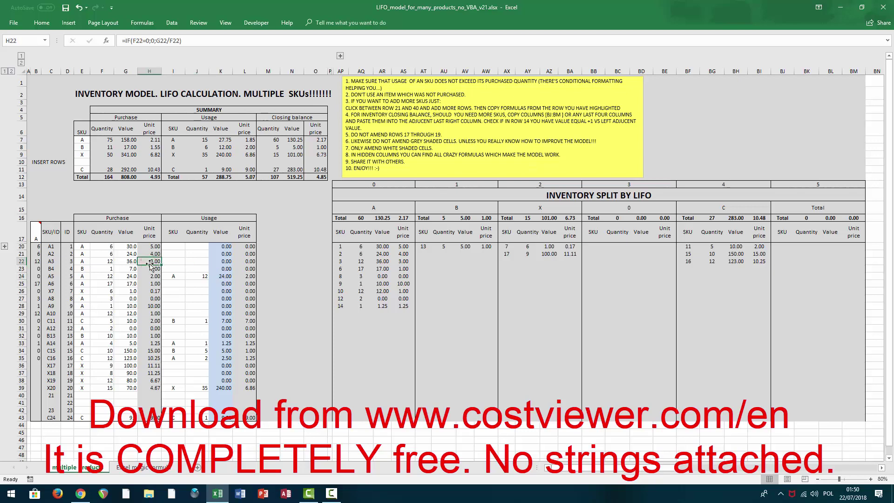
{"action": "left_click_drag", "start_coordinate": [84, 276], "coordinate": [149, 269]}
{"action": "left_click", "coordinate": [203, 276]}
{"action": "type", "text": "13"}
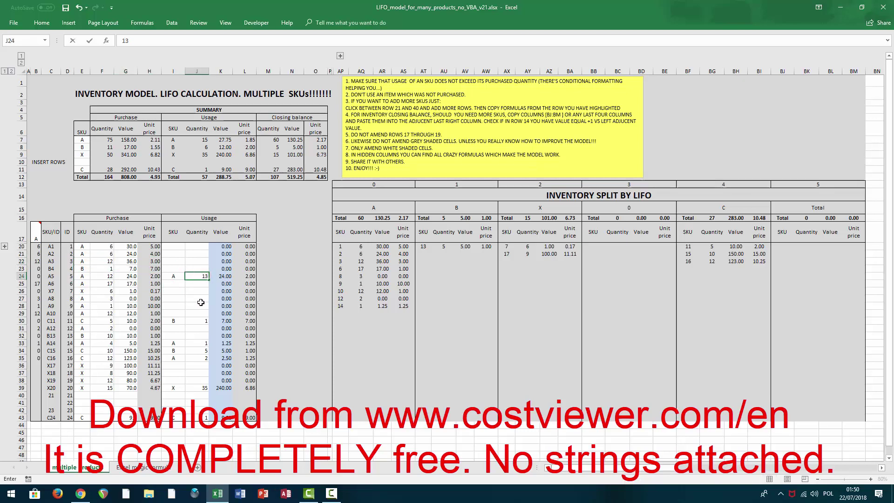
{"action": "key", "text": "ctrl+Return"}
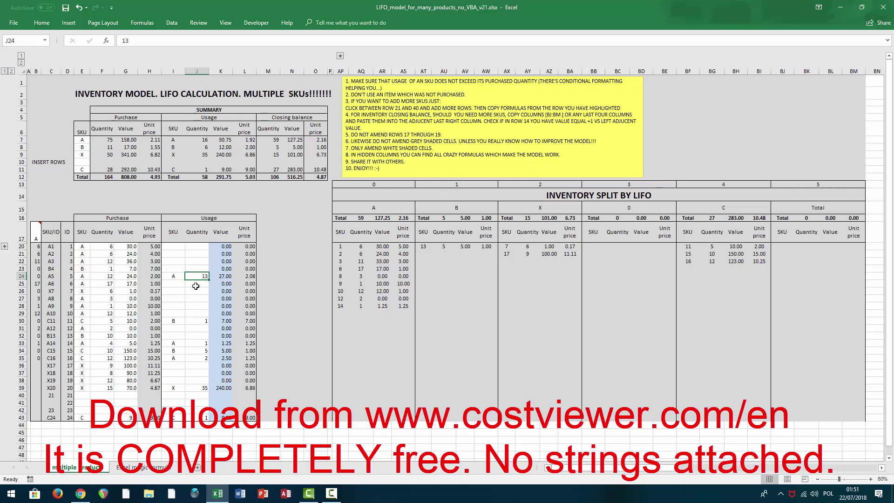
Step: Set row 24 usage to 24 and compare its usage value with G24 and G22
{"action": "type", "text": "24"}
{"action": "key", "text": "Return"}
{"action": "key", "text": "Up"}
{"action": "left_click", "coordinate": [223, 277]}
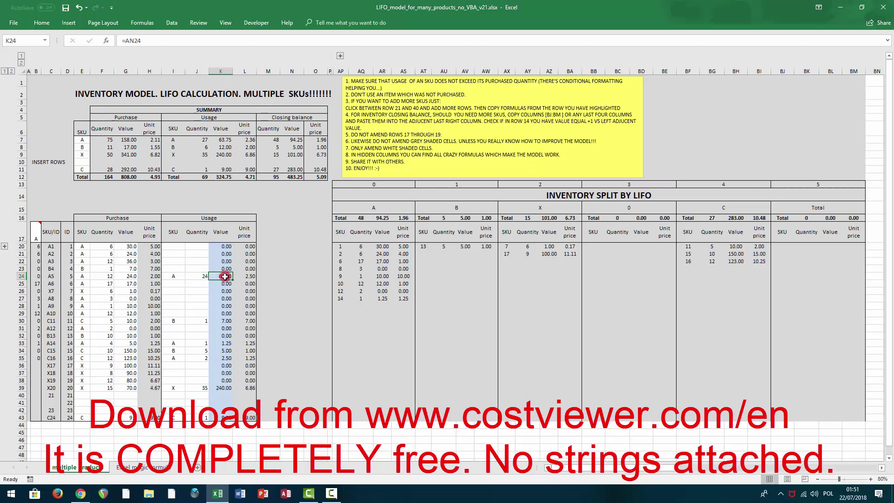
{"action": "left_click", "coordinate": [128, 276]}
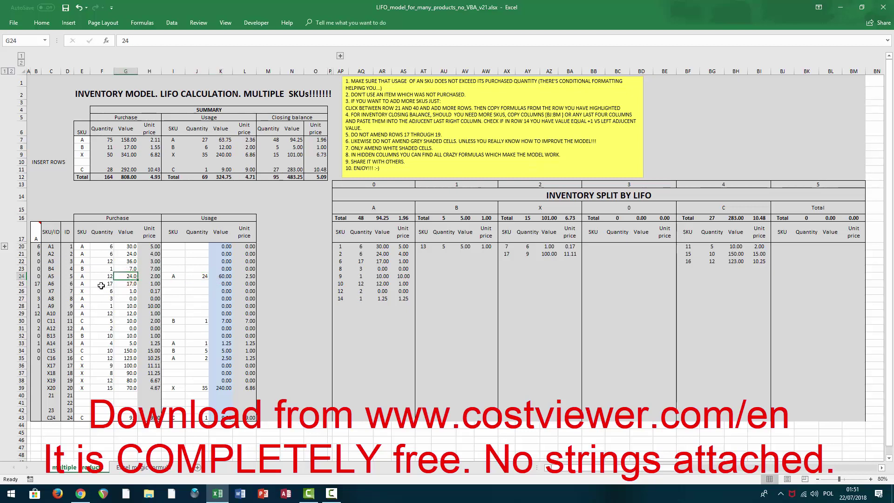
{"action": "left_click", "coordinate": [121, 262], "text": "ctrl"}
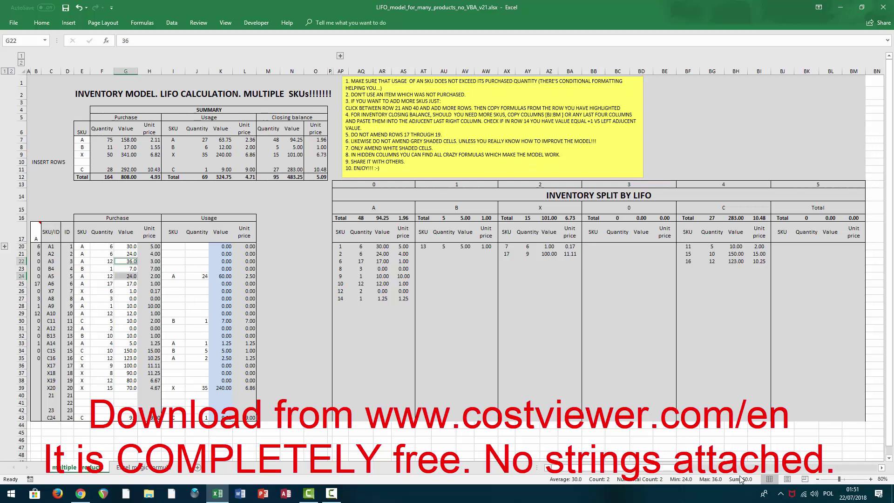
Step: Settle the row 24 usage at 25 units and review the row 21 purchase figures
{"action": "left_click", "coordinate": [201, 277]}
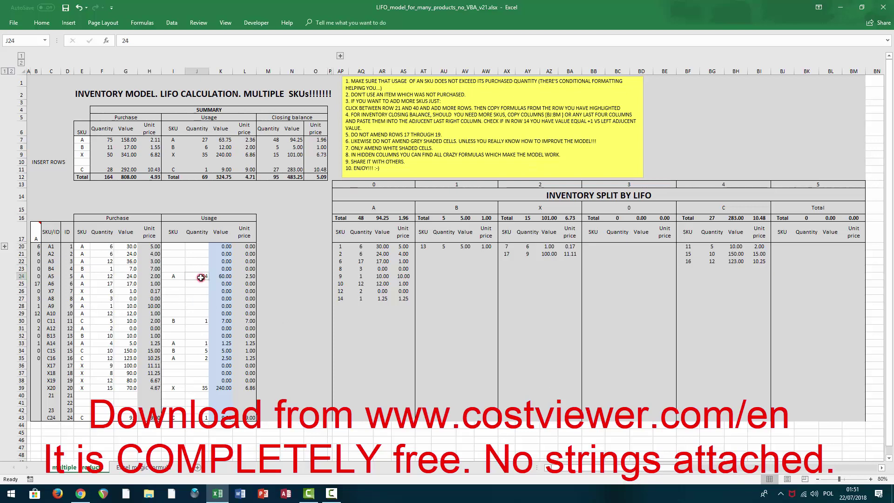
{"action": "type", "text": "25"}
{"action": "key", "text": "Return"}
{"action": "key", "text": "Up"}
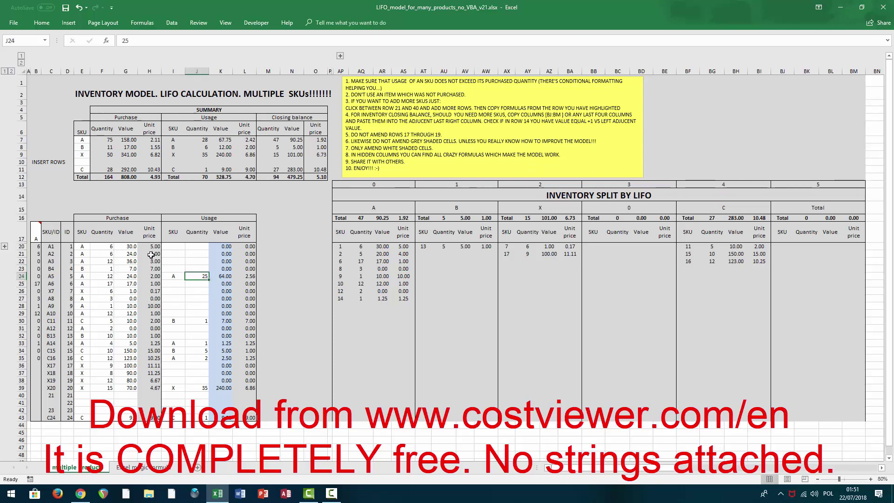
{"action": "left_click_drag", "start_coordinate": [152, 255], "coordinate": [108, 255]}
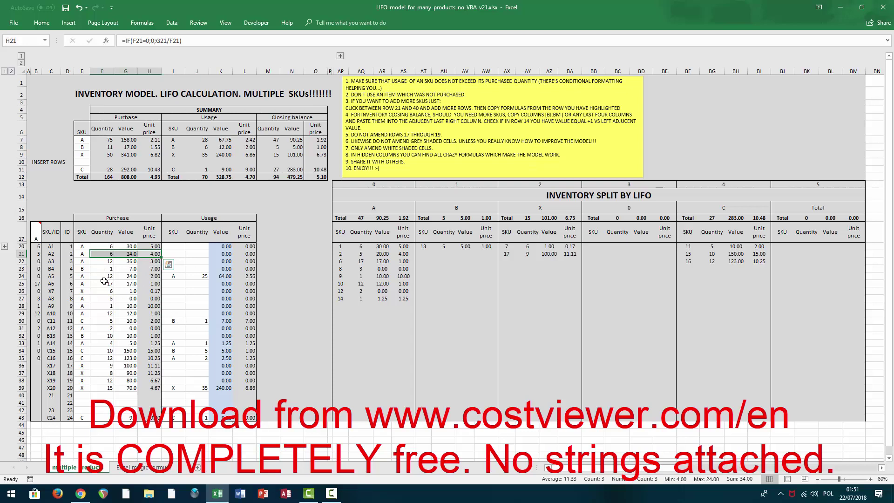
{"action": "left_click", "coordinate": [79, 269]}
{"action": "key", "text": "shift+Right"}
{"action": "key", "text": "shift+Right"}
{"action": "key", "text": "shift+Right"}
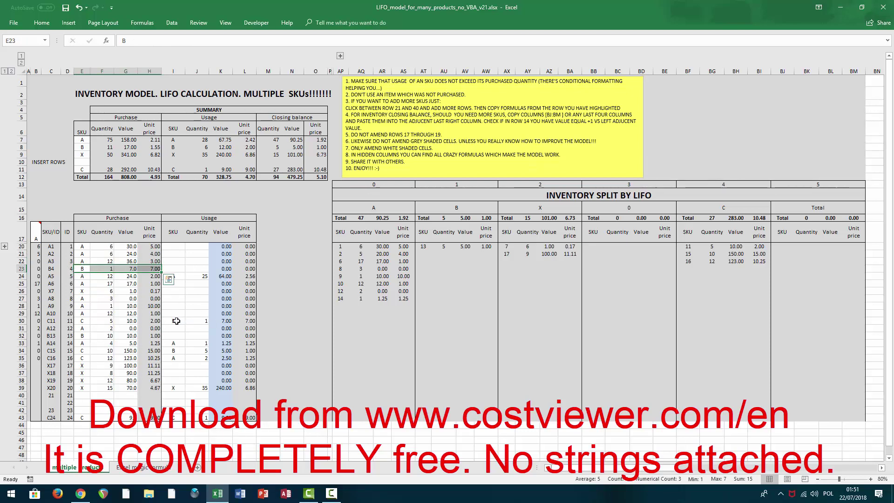
{"action": "left_click_drag", "start_coordinate": [176, 321], "coordinate": [221, 320]}
{"action": "type", "text": "B"}
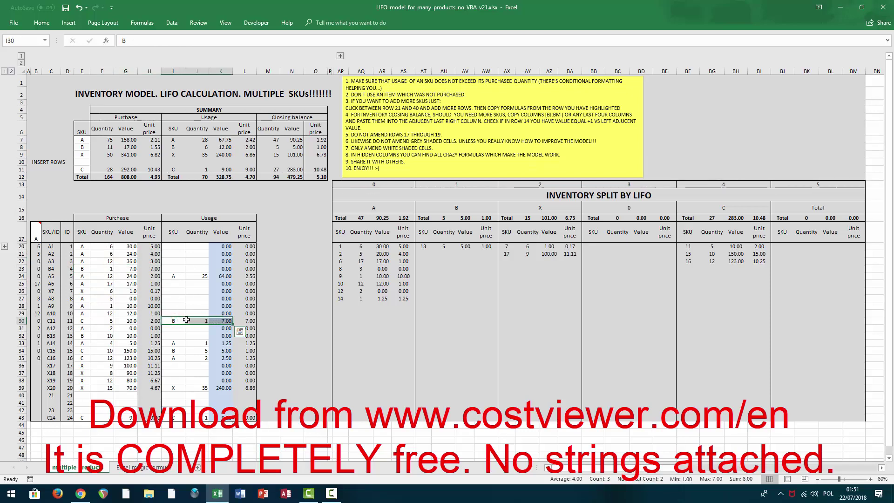
{"action": "left_click", "coordinate": [195, 321]}
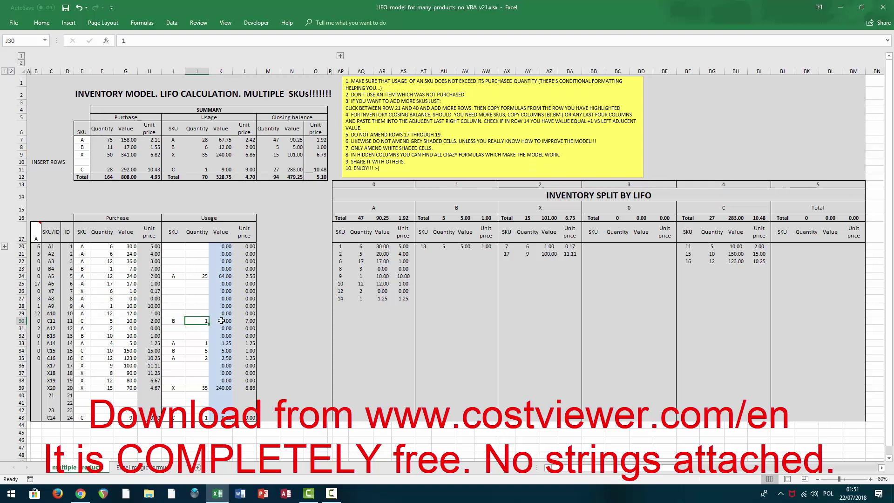
{"action": "left_click", "coordinate": [243, 321]}
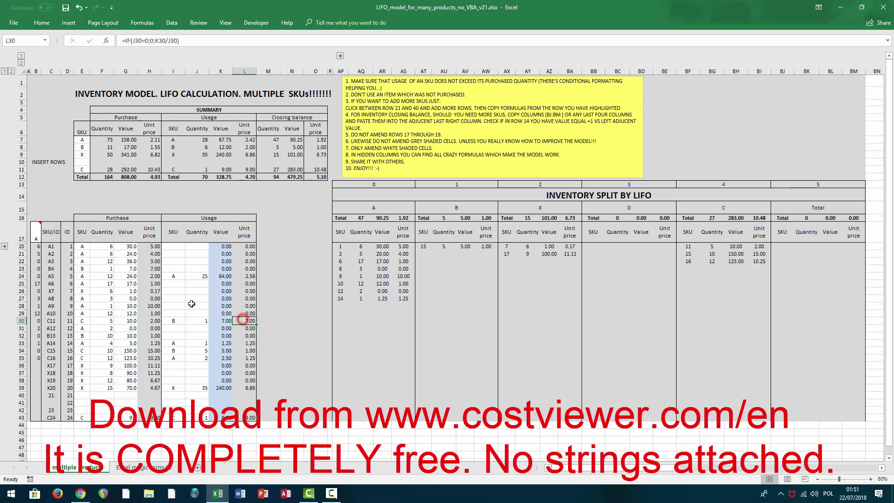
{"action": "left_click", "coordinate": [146, 269]}
{"action": "left_click", "coordinate": [82, 291]}
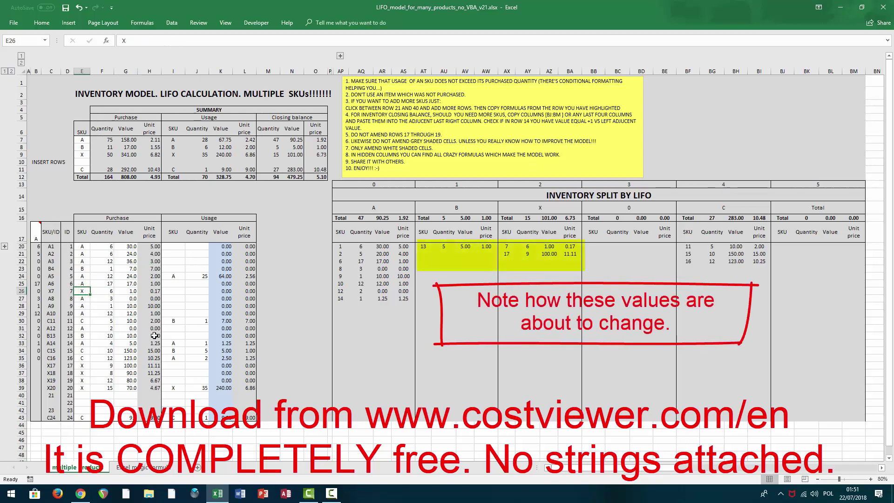
{"action": "type", "text": "B"}
{"action": "key", "text": "ctrl+Return"}
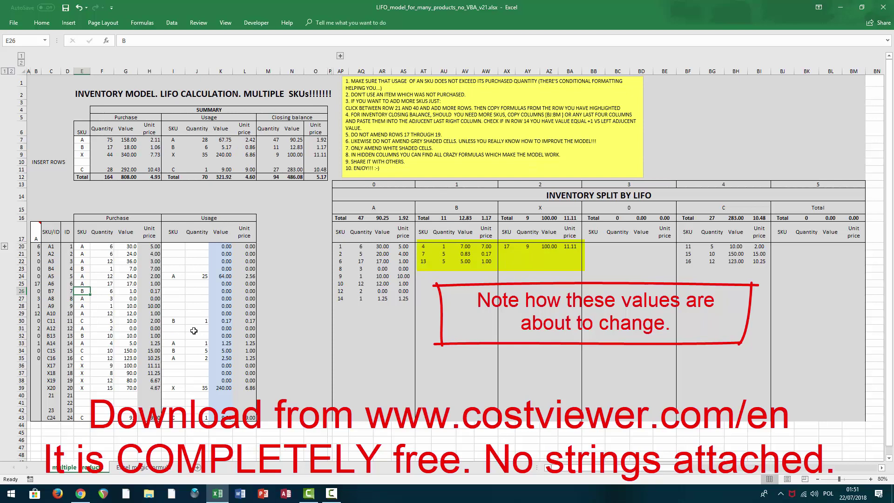
{"action": "left_click", "coordinate": [247, 321]}
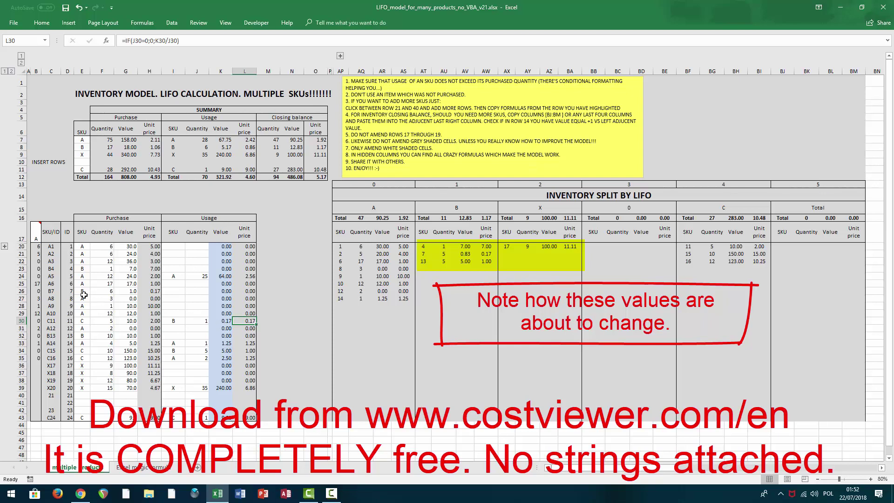
{"action": "left_click_drag", "start_coordinate": [80, 291], "coordinate": [149, 291]}
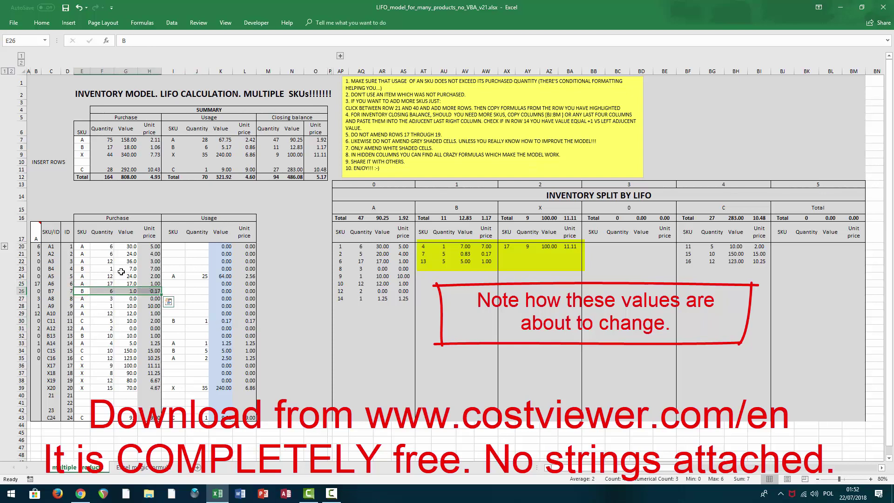
{"action": "left_click", "coordinate": [86, 267]}
{"action": "left_click_drag", "start_coordinate": [86, 267], "coordinate": [149, 268]}
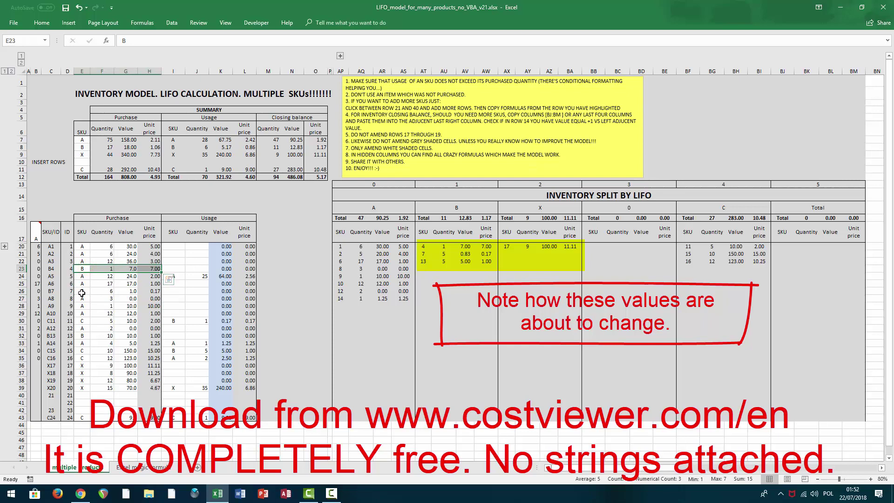
{"action": "left_click_drag", "start_coordinate": [82, 291], "coordinate": [149, 291]}
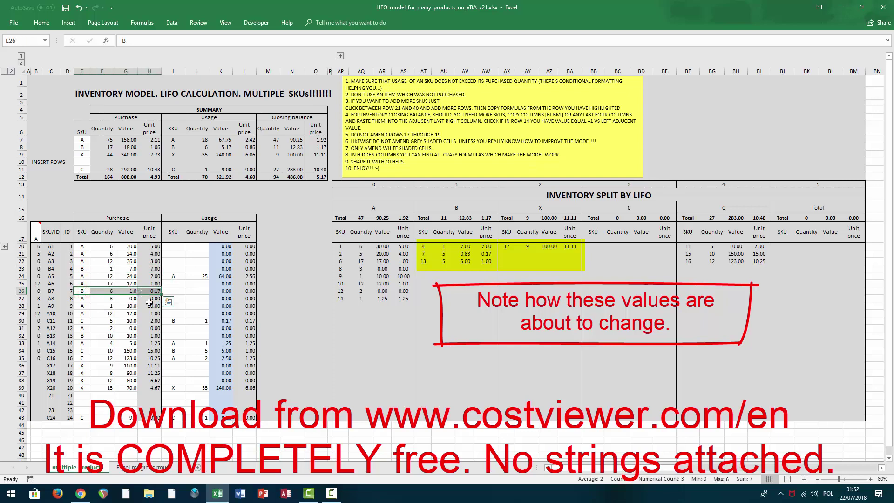
Step: Set the SKU B usage in J30 to 6 and inspect F26, H26 and L30
{"action": "left_click", "coordinate": [198, 321]}
{"action": "type", "text": "6"}
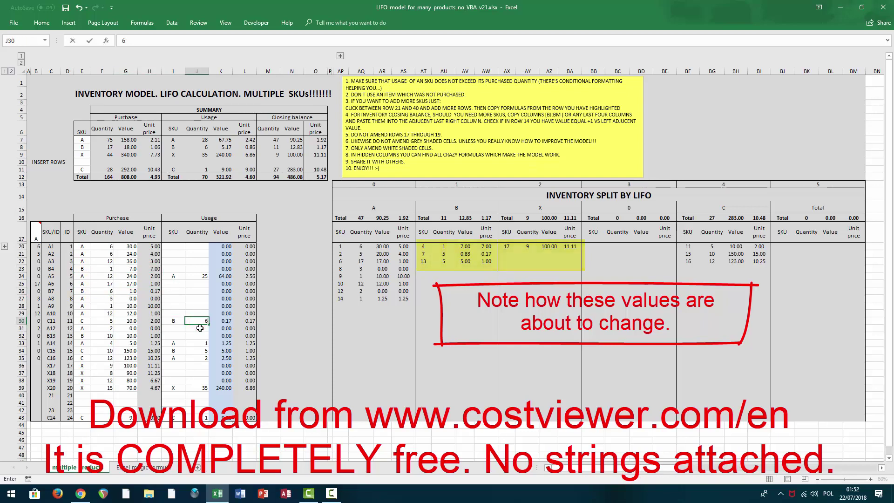
{"action": "key", "text": "ctrl+Return"}
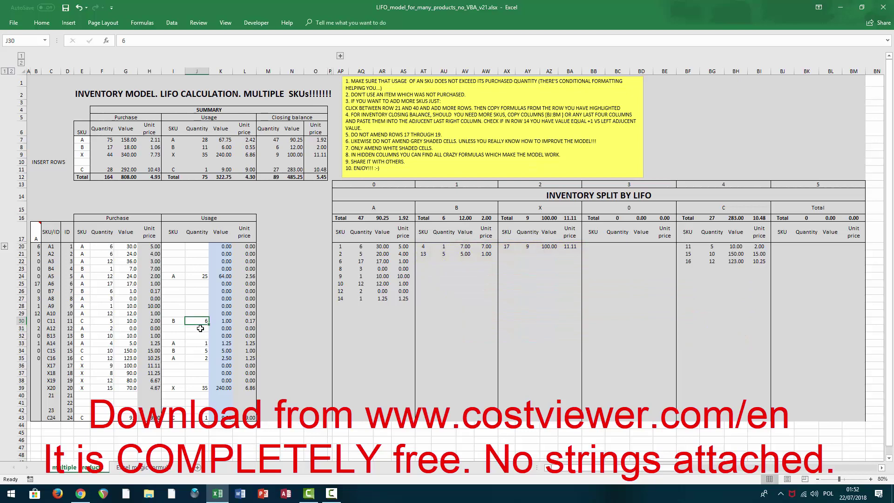
{"action": "left_click", "coordinate": [102, 292]}
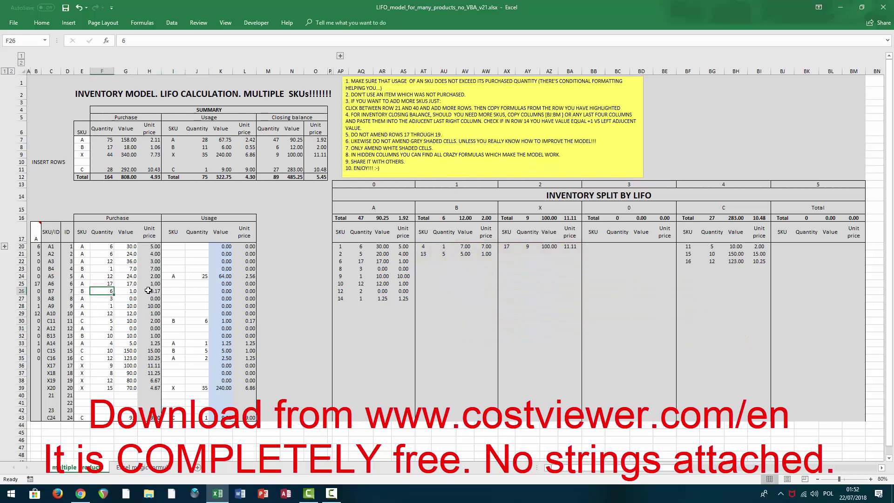
{"action": "left_click", "coordinate": [148, 291]}
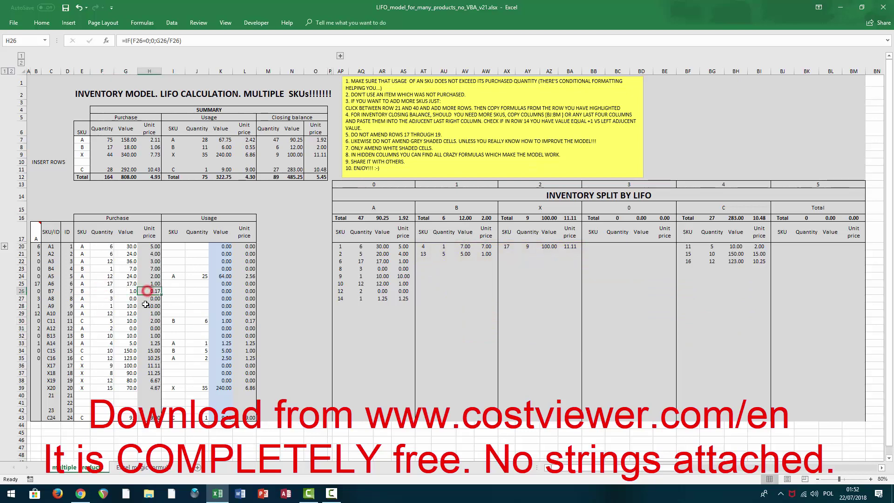
{"action": "left_click", "coordinate": [242, 320]}
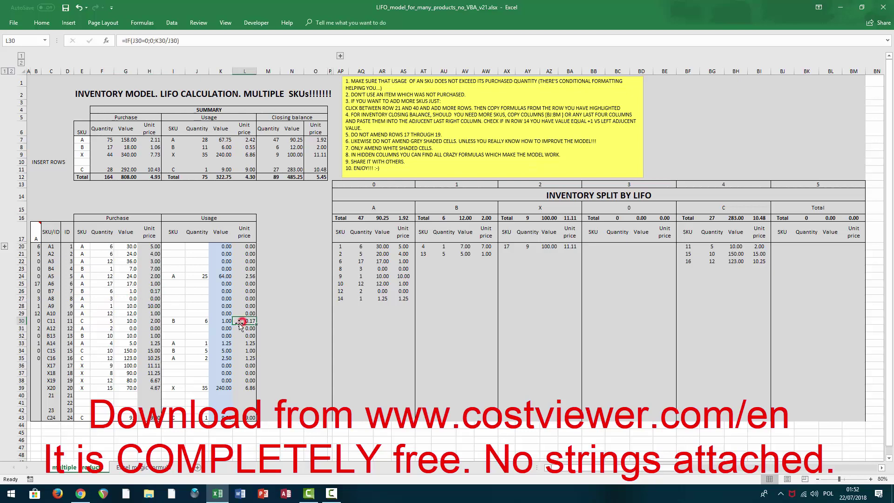
Step: Change the J30 usage to 7 and compare purchase values G26, G23 and G30
{"action": "left_click", "coordinate": [193, 320]}
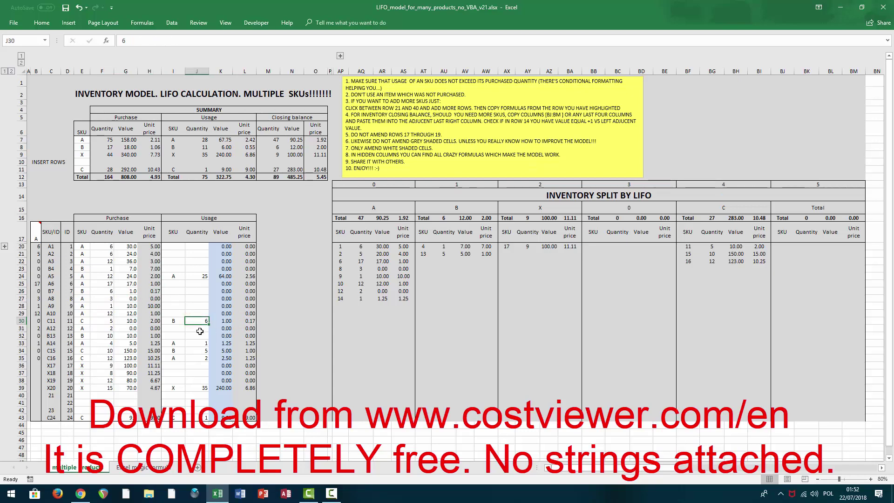
{"action": "type", "text": "7"}
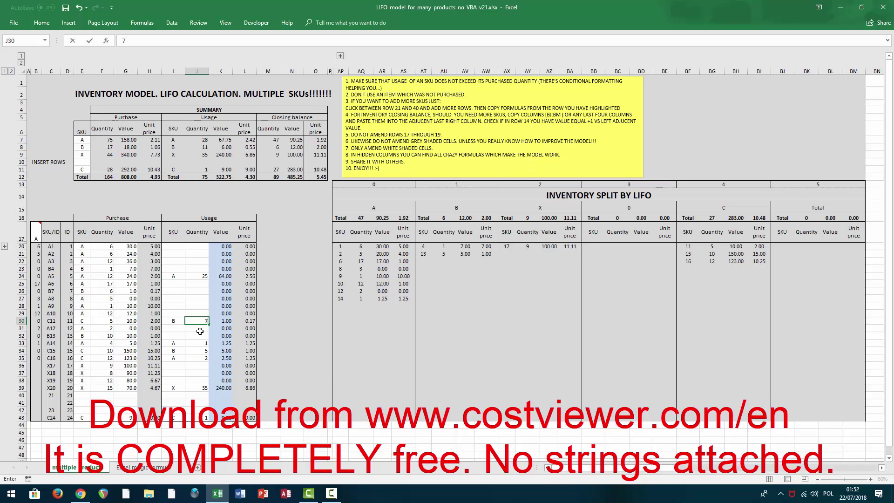
{"action": "key", "text": "Tab"}
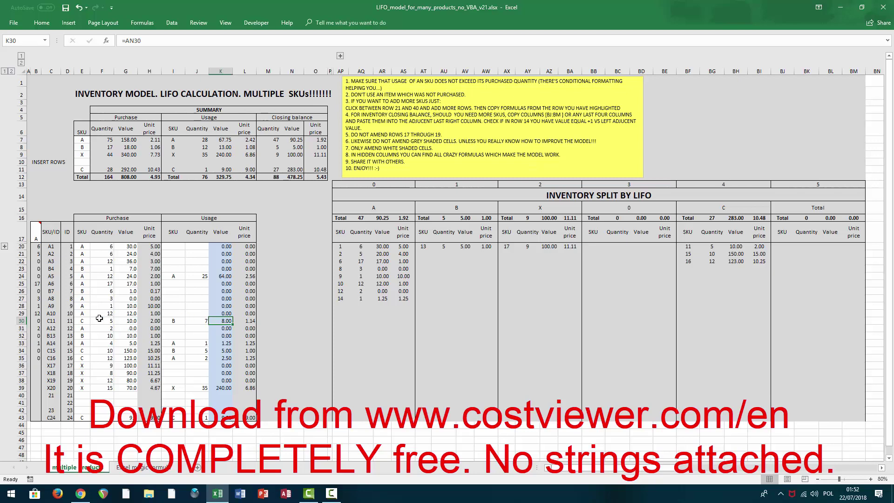
{"action": "left_click", "coordinate": [122, 293]}
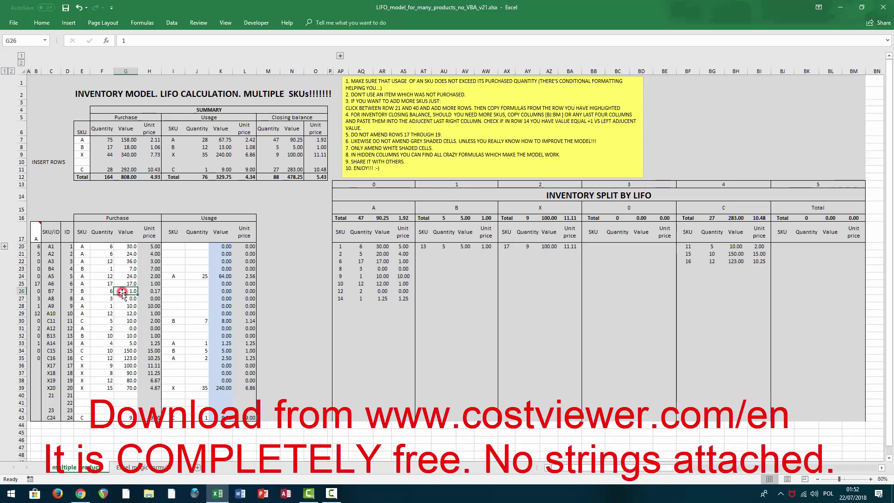
{"action": "left_click", "coordinate": [126, 269], "text": "ctrl"}
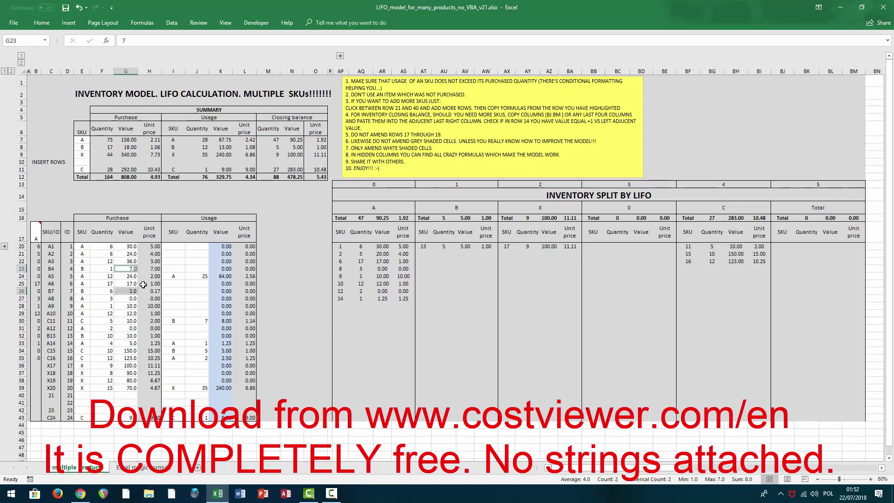
{"action": "left_click", "coordinate": [133, 321]}
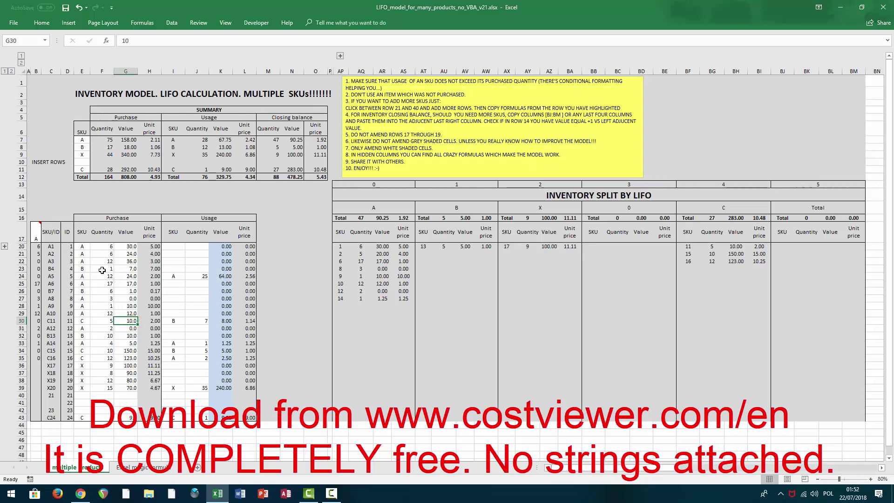
Step: Choose SKU B from the B17 dropdown to display its pile
{"action": "left_click", "coordinate": [39, 237]}
{"action": "mouse_move", "coordinate": [36, 234]}
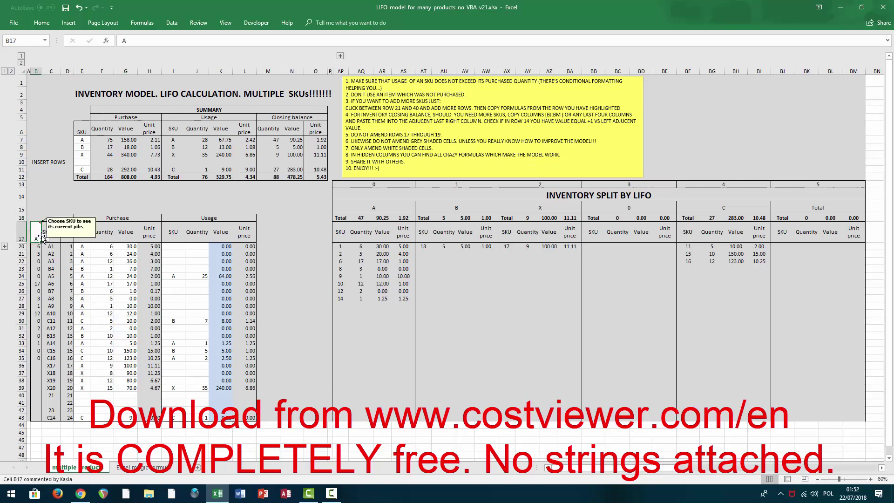
{"action": "left_click", "coordinate": [44, 239]}
{"action": "left_click", "coordinate": [39, 253]}
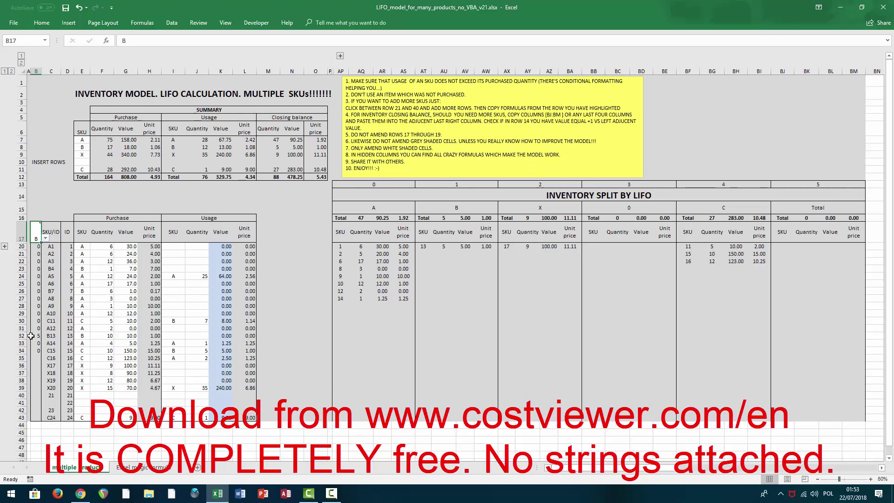
{"action": "left_click", "coordinate": [37, 248]}
{"action": "left_click_drag", "start_coordinate": [37, 251], "coordinate": [36, 328]}
{"action": "left_click", "coordinate": [36, 336]}
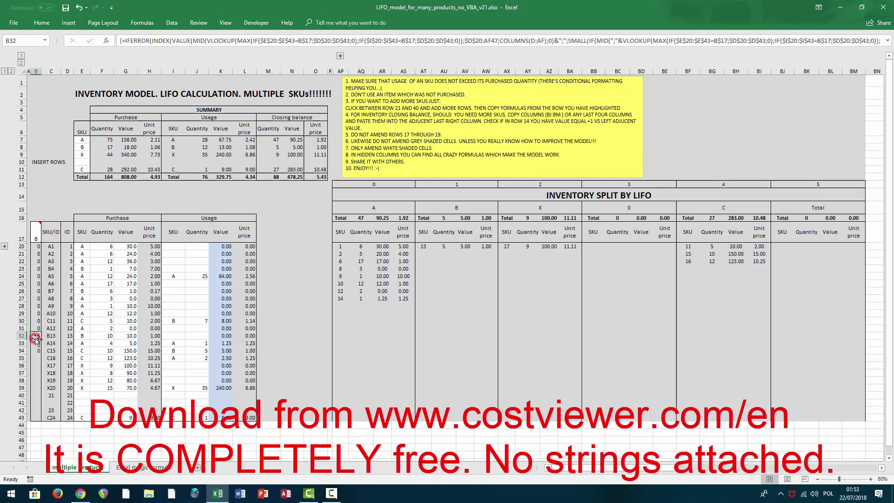
{"action": "left_click", "coordinate": [108, 335]}
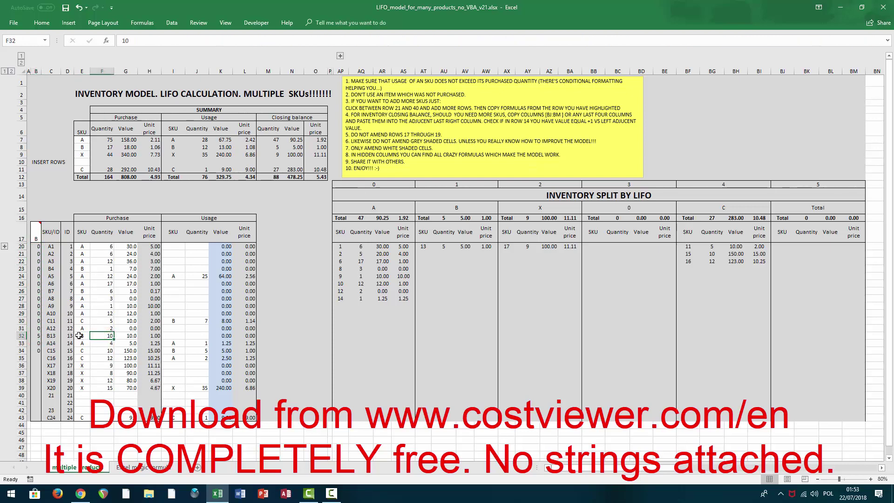
{"action": "left_click_drag", "start_coordinate": [79, 335], "coordinate": [120, 335]}
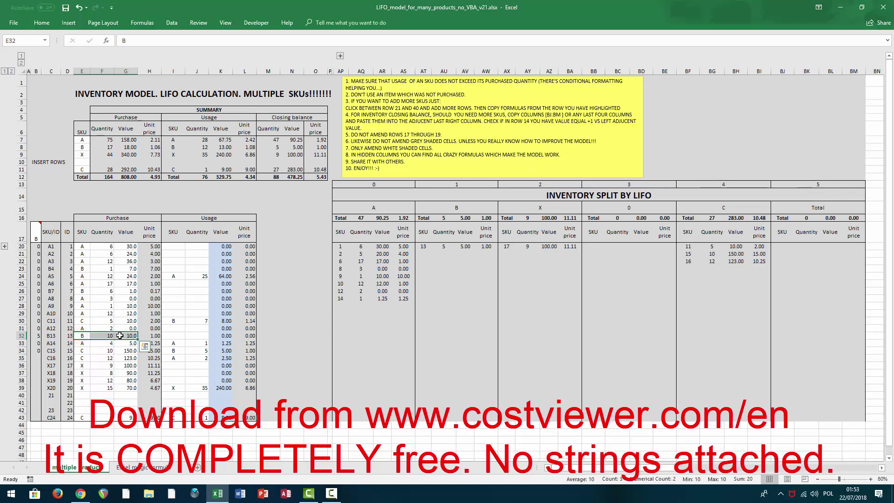
{"action": "left_click", "coordinate": [177, 352]}
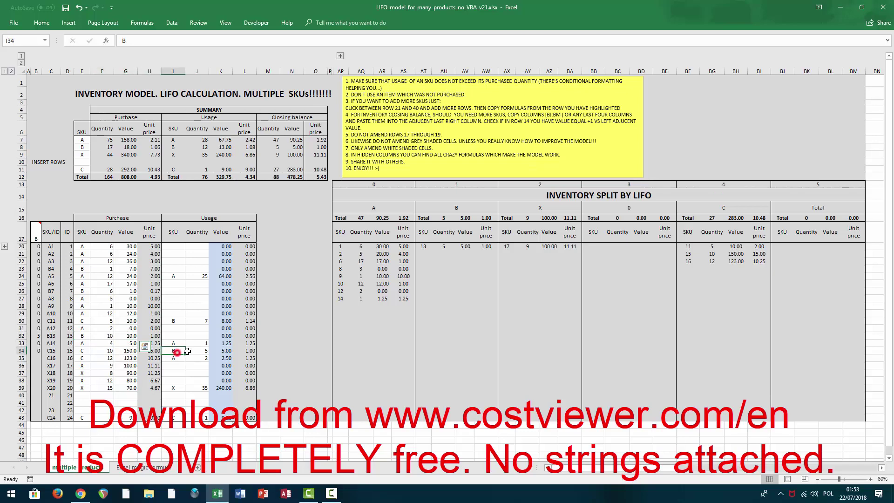
{"action": "left_click", "coordinate": [194, 351]}
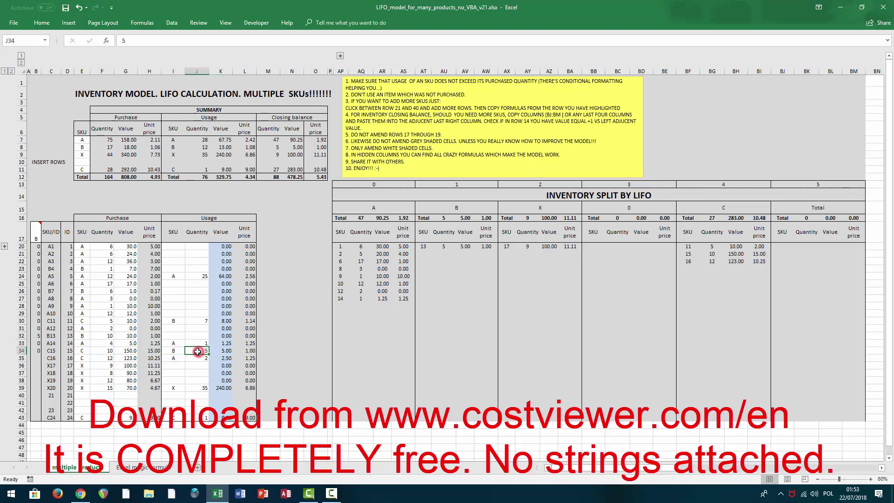
{"action": "left_click", "coordinate": [118, 343]}
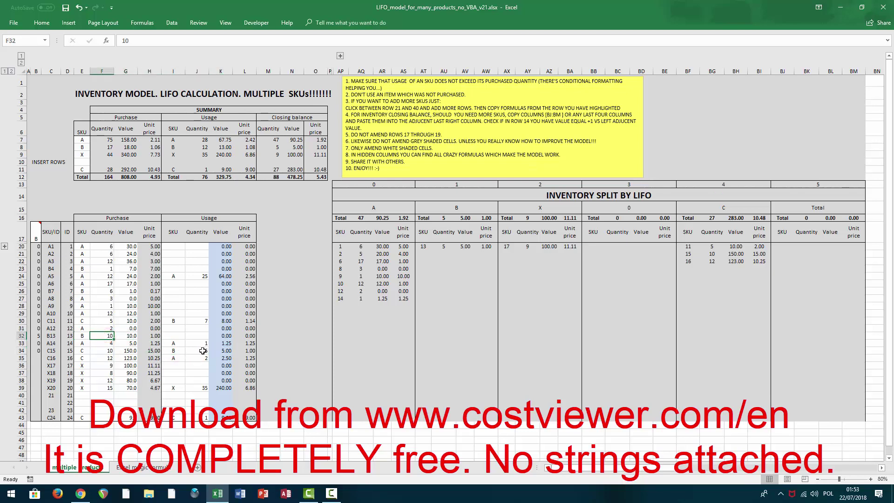
{"action": "left_click", "coordinate": [102, 336]}
{"action": "left_click", "coordinate": [199, 322]}
{"action": "type", "text": "6"}
{"action": "key", "text": "ctrl+Return"}
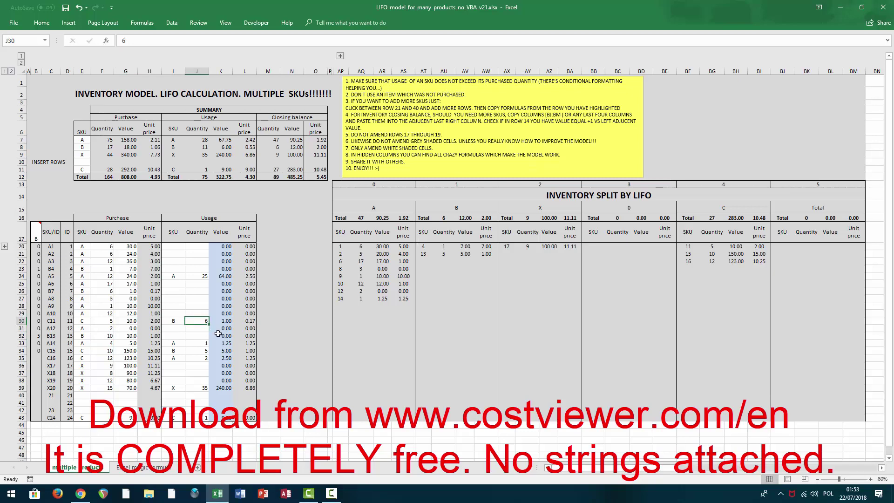
{"action": "left_click", "coordinate": [38, 269]}
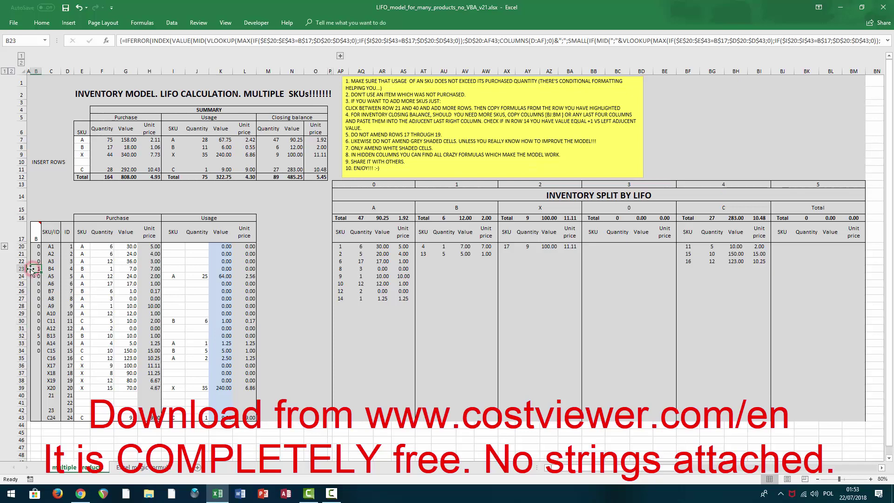
{"action": "left_click", "coordinate": [194, 320]}
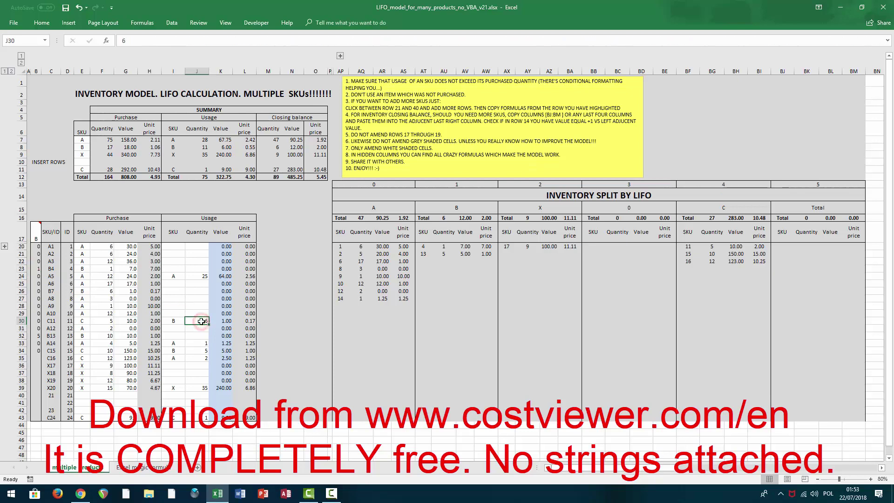
{"action": "left_click", "coordinate": [97, 291]}
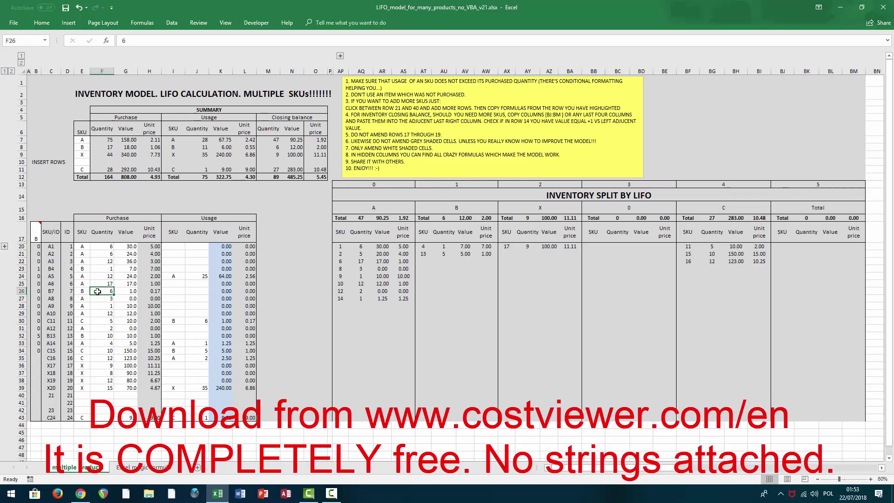
{"action": "left_click", "coordinate": [98, 269]}
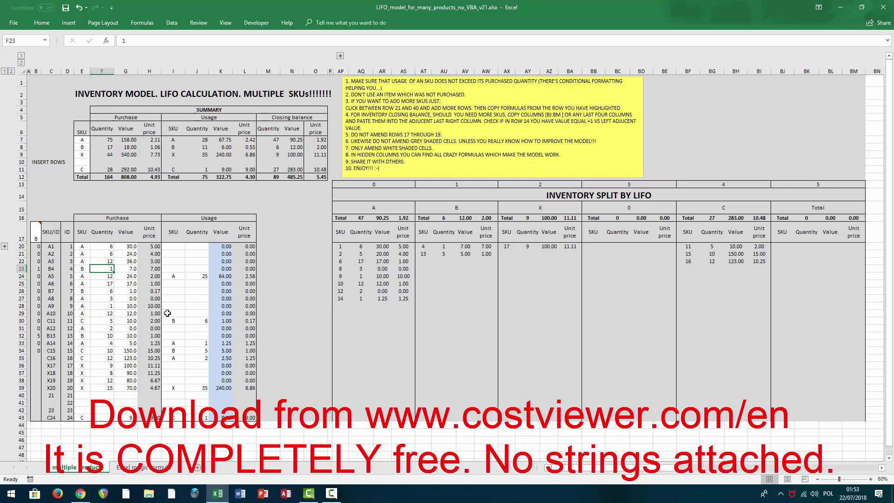
{"action": "left_click", "coordinate": [300, 300]}
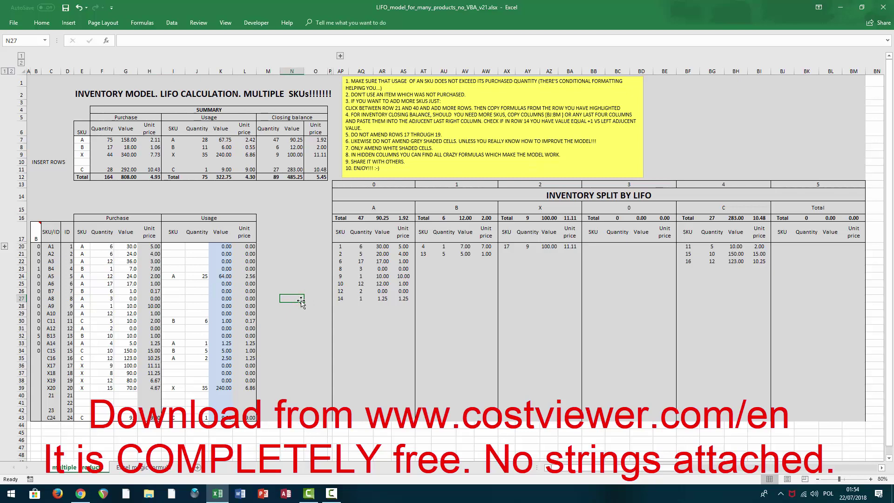
{"action": "left_click", "coordinate": [339, 56]}
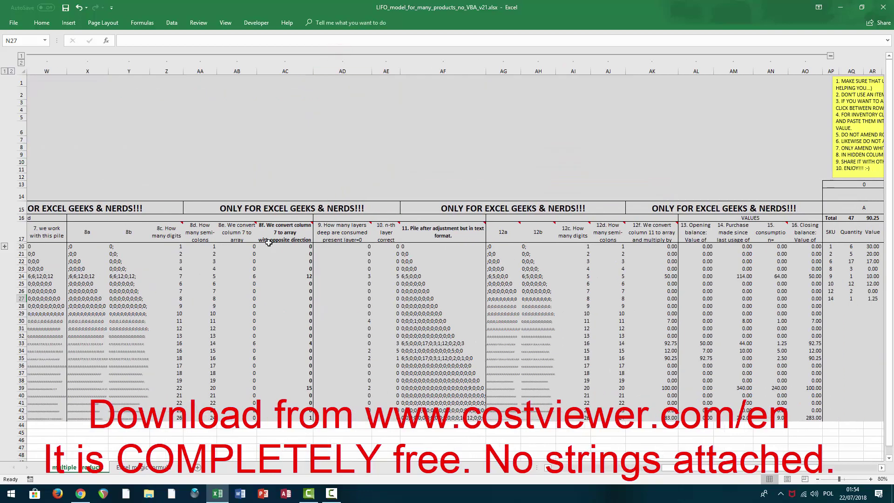
{"action": "key", "text": "ctrl+Home"}
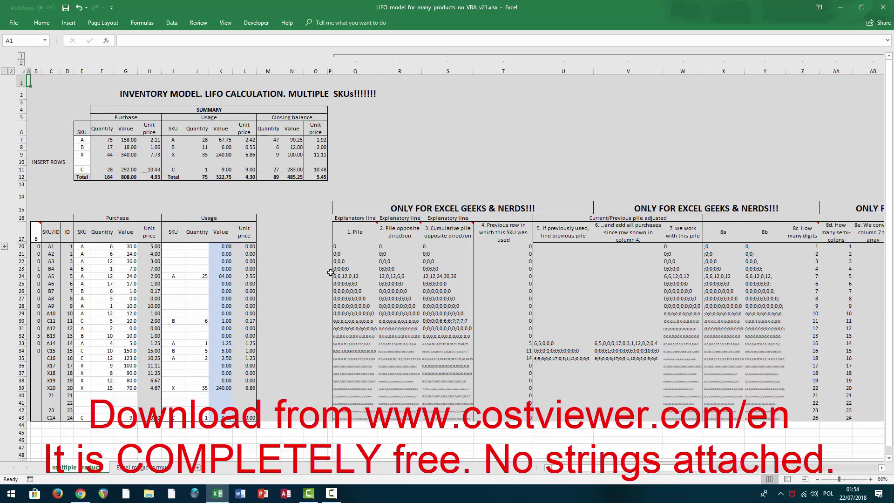
{"action": "left_click", "coordinate": [333, 269]}
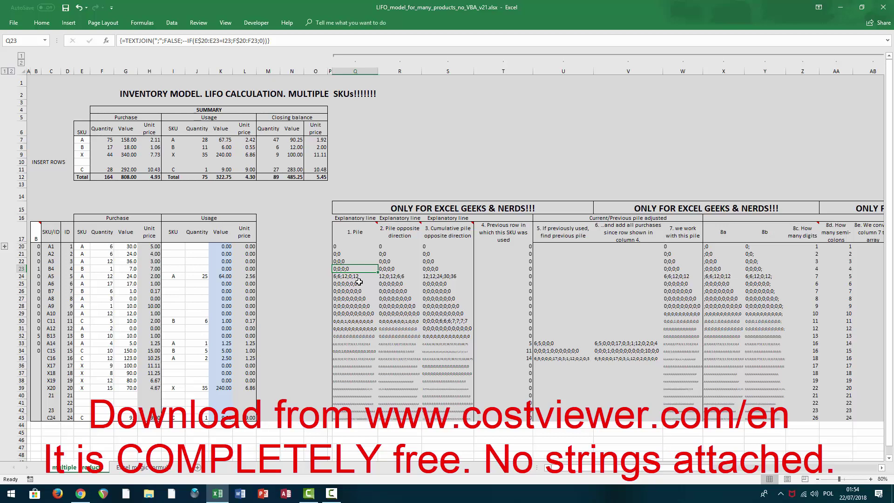
{"action": "key", "text": "Right"}
{"action": "key", "text": "Right"}
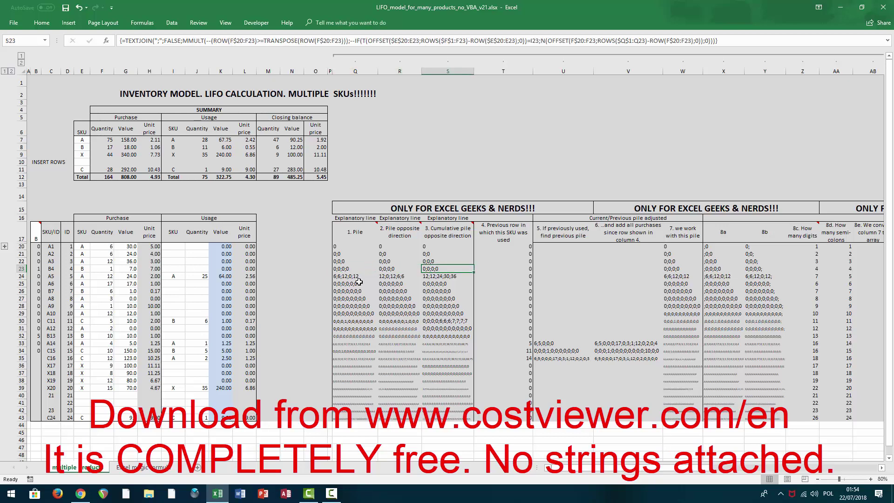
{"action": "mouse_move", "coordinate": [349, 233]}
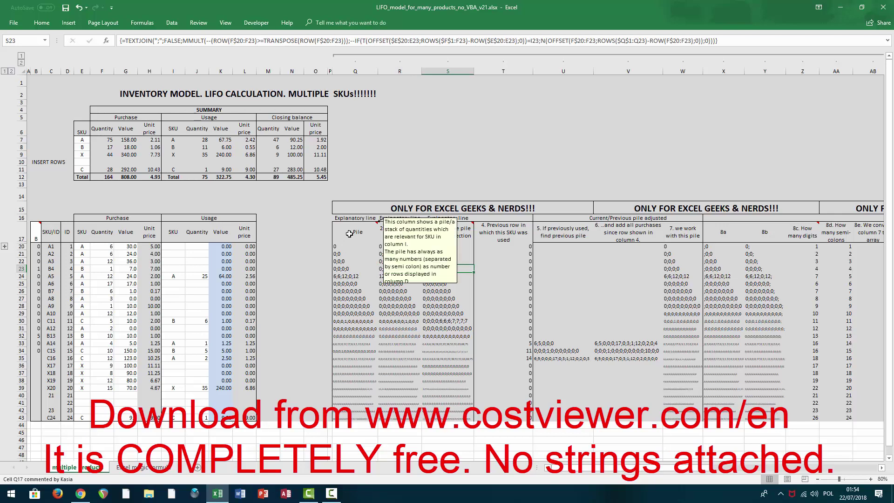
{"action": "mouse_move", "coordinate": [399, 229]}
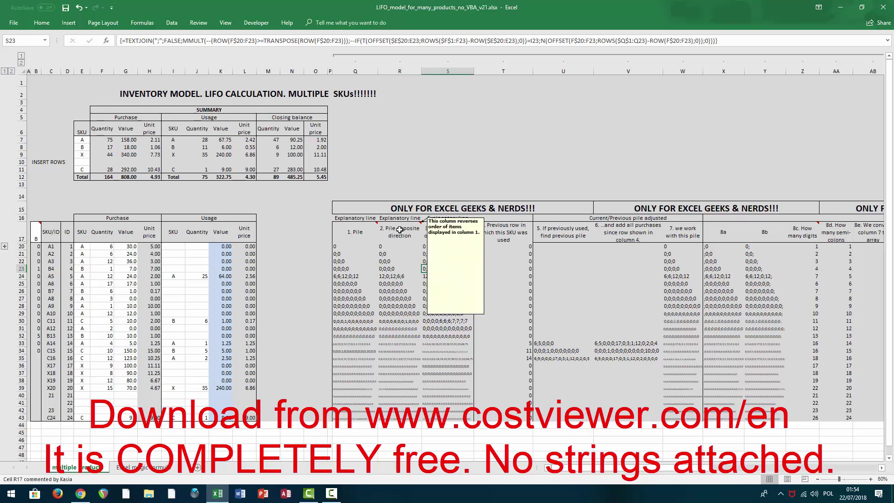
{"action": "mouse_move", "coordinate": [445, 228]}
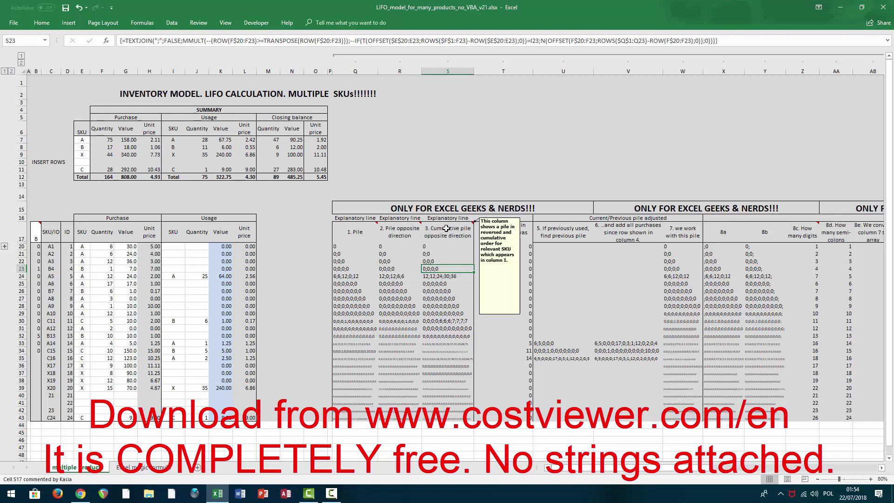
{"action": "left_click", "coordinate": [629, 231]}
{"action": "left_click", "coordinate": [713, 235]}
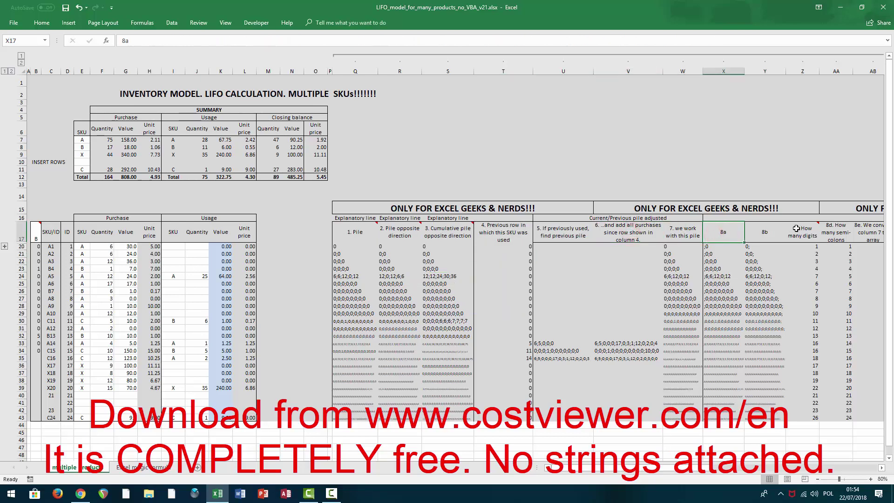
{"action": "mouse_move", "coordinate": [796, 229]}
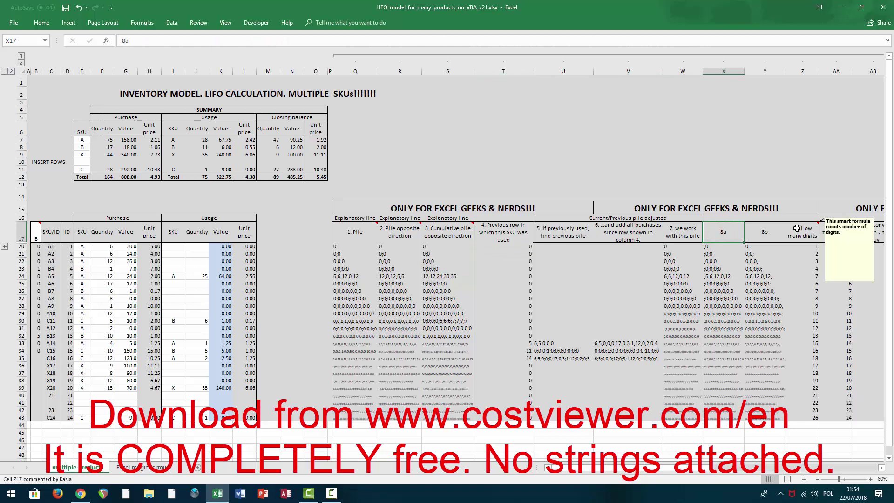
{"action": "key", "text": "Down"}
{"action": "key", "text": "Down"}
{"action": "key", "text": "Right"}
{"action": "key", "text": "Right"}
{"action": "key", "text": "Right"}
{"action": "key", "text": "Right"}
{"action": "key", "text": "Right"}
{"action": "key", "text": "Right"}
{"action": "key", "text": "Right"}
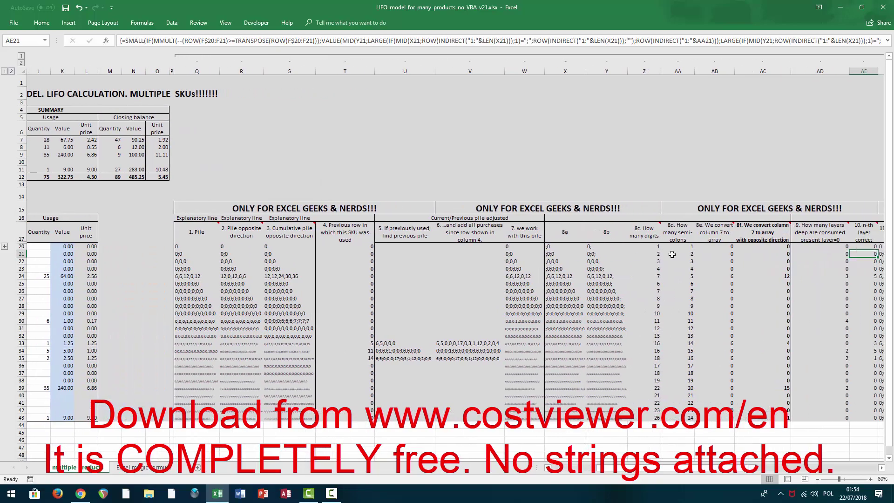
{"action": "mouse_move", "coordinate": [705, 230]}
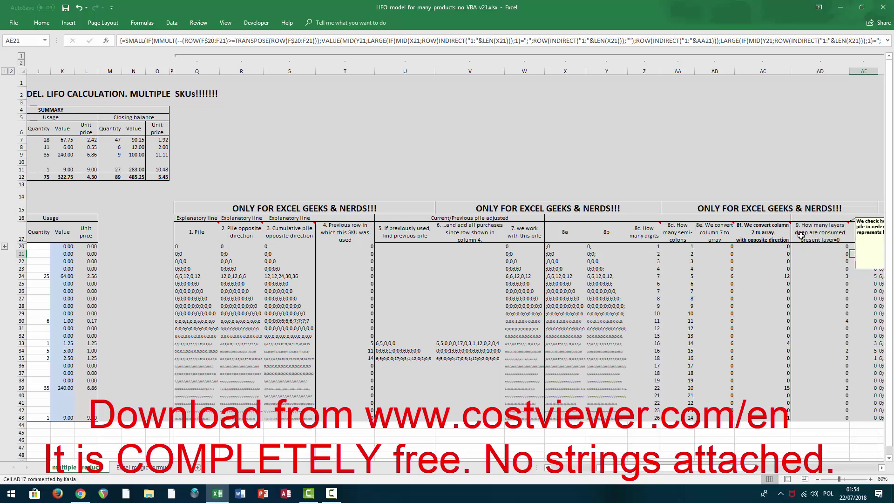
{"action": "key", "text": "Down"}
{"action": "key", "text": "Right"}
{"action": "key", "text": "Right"}
{"action": "key", "text": "Right"}
{"action": "key", "text": "Right"}
{"action": "key", "text": "Right"}
{"action": "key", "text": "Right"}
{"action": "key", "text": "Right"}
{"action": "key", "text": "Right"}
{"action": "key", "text": "Right"}
{"action": "key", "text": "Right"}
{"action": "key", "text": "Right"}
{"action": "key", "text": "Right"}
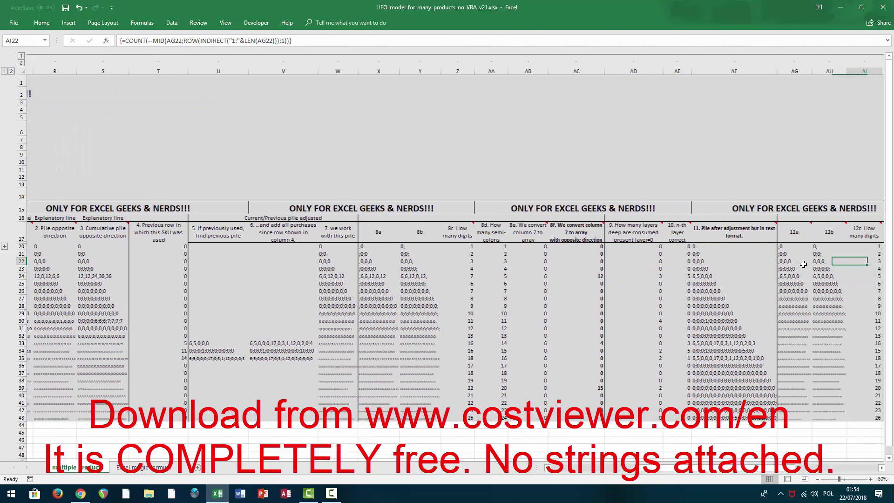
{"action": "key", "text": "Right"}
{"action": "key", "text": "Right"}
{"action": "key", "text": "Right"}
{"action": "key", "text": "Right"}
{"action": "key", "text": "Right"}
{"action": "key", "text": "Right"}
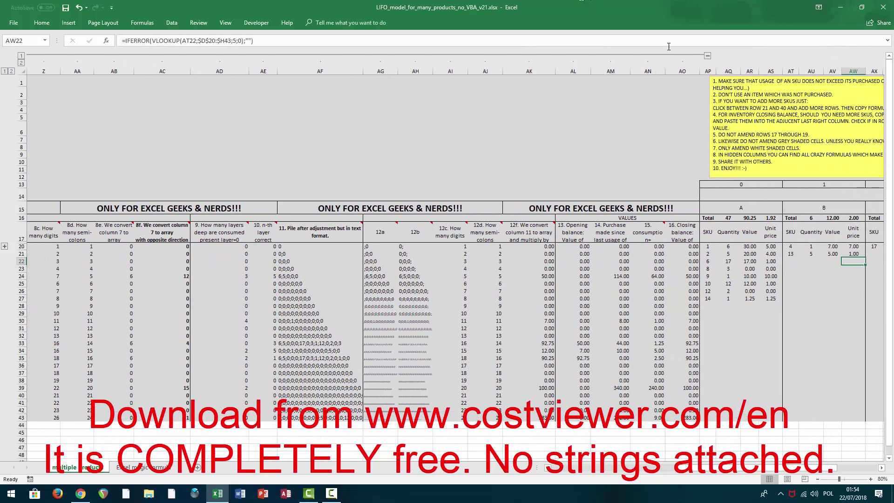
{"action": "left_click", "coordinate": [707, 55]}
{"action": "left_click", "coordinate": [242, 226]}
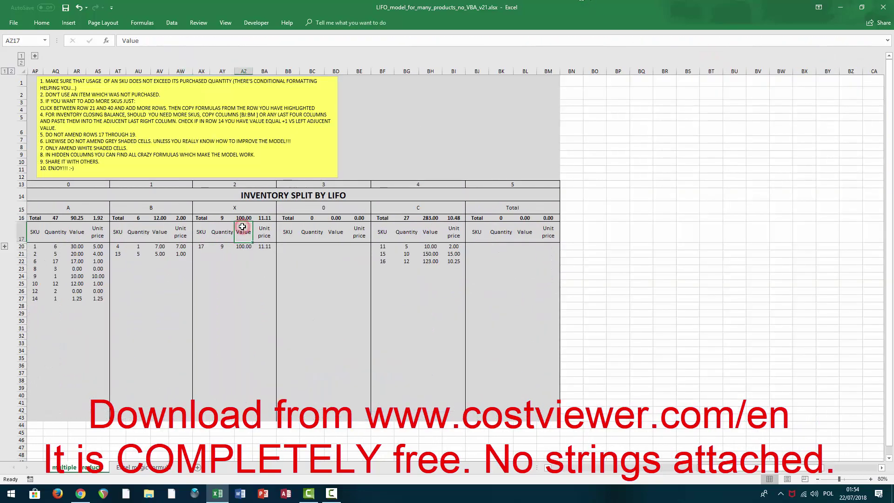
{"action": "key", "text": "ctrl+Home"}
{"action": "left_click", "coordinate": [303, 240]}
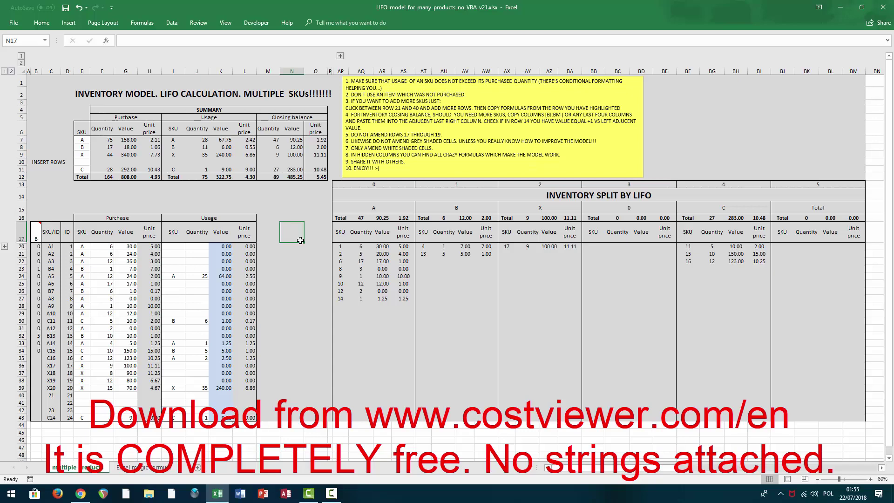
{"action": "left_click", "coordinate": [200, 350]}
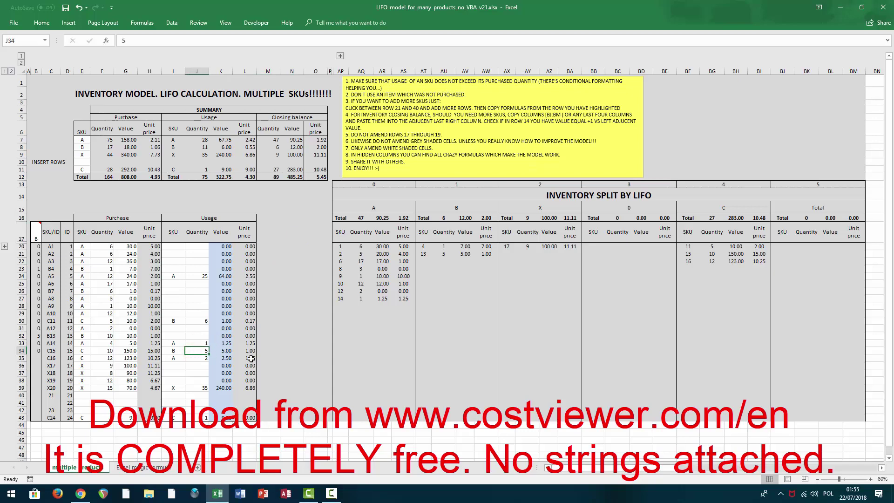
{"action": "type", "text": "6"}
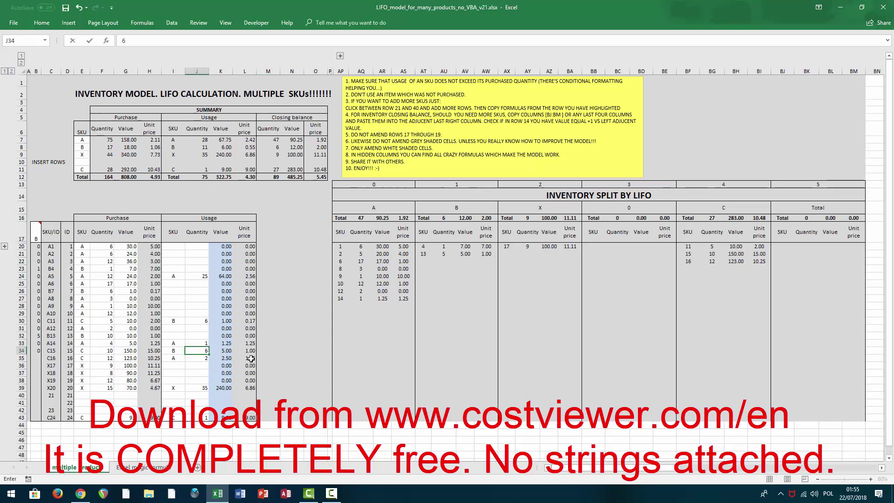
{"action": "key", "text": "Return"}
{"action": "key", "text": "Up"}
{"action": "type", "text": "26"}
{"action": "key", "text": "Return"}
{"action": "key", "text": "Up"}
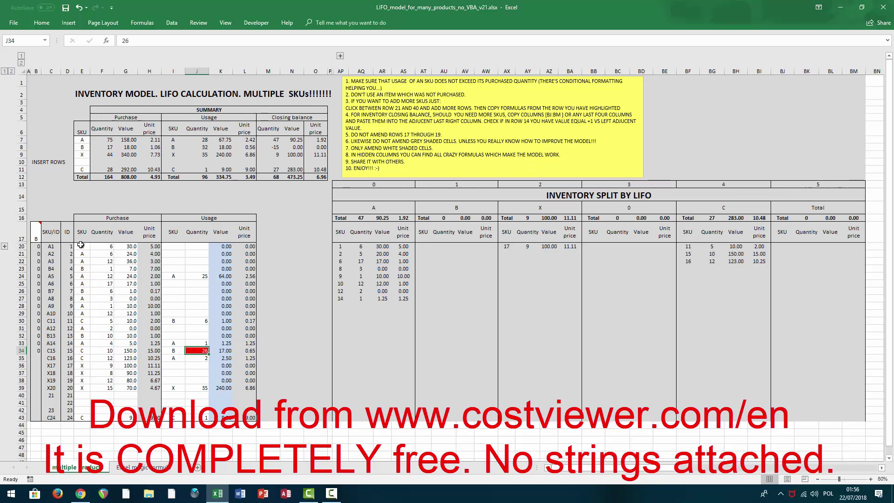
{"action": "left_click", "coordinate": [192, 366]}
{"action": "left_click", "coordinate": [190, 350]}
{"action": "type", "text": "20"}
{"action": "key", "text": "Return"}
{"action": "left_click", "coordinate": [191, 350]}
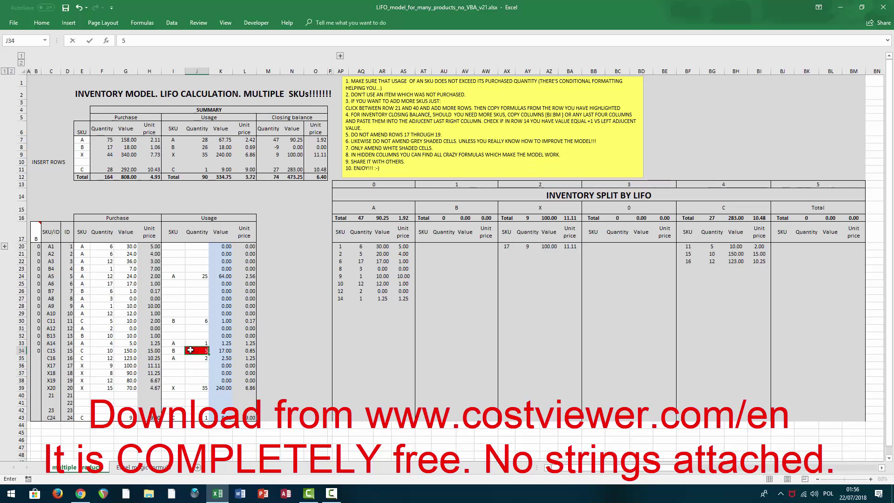
{"action": "type", "text": "5"}
{"action": "key", "text": "Return"}
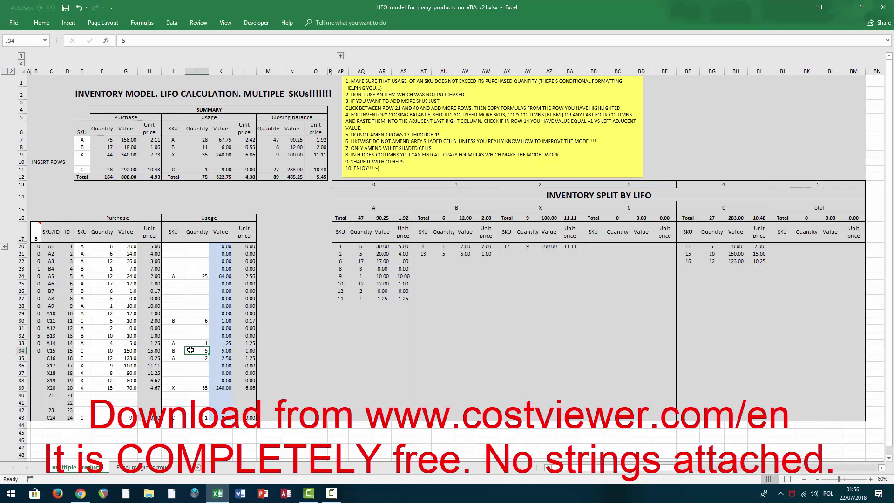
Step: Pick A from B17's SKU dropdown so column B lists SKU A's remaining pile
{"action": "left_click", "coordinate": [36, 233]}
{"action": "left_click", "coordinate": [45, 238]}
{"action": "left_click", "coordinate": [39, 246]}
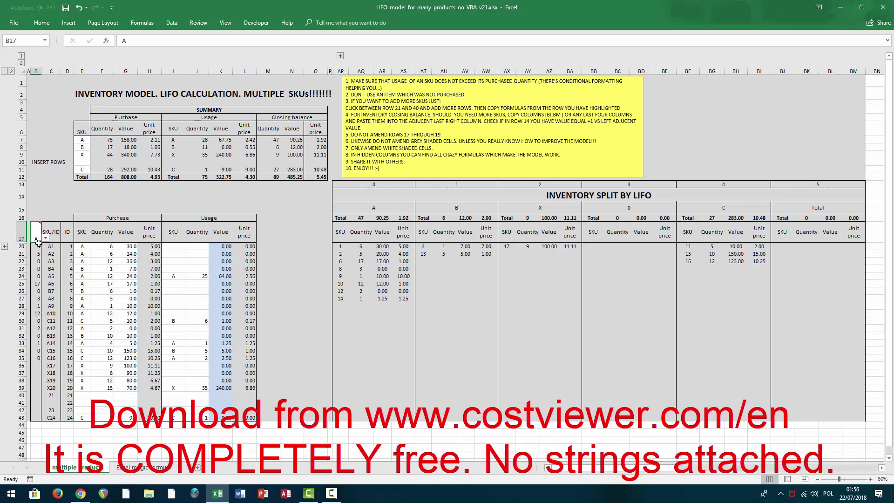
{"action": "left_click", "coordinate": [290, 249]}
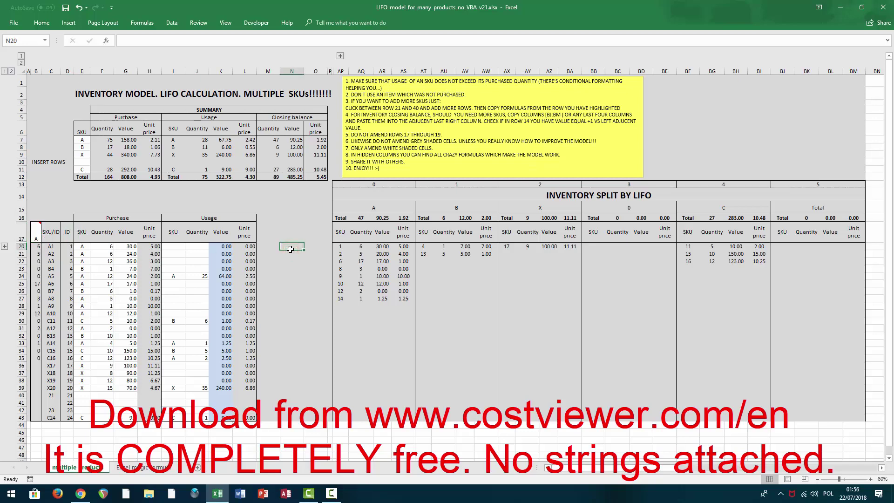